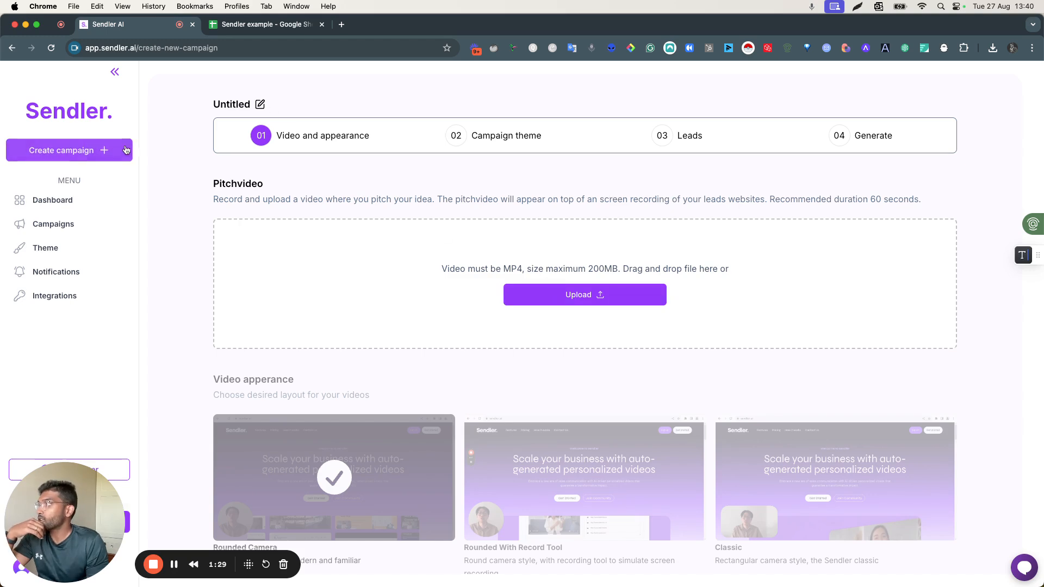
# Name the untitled campaign TEST and save the title
pyautogui.click(259, 105)
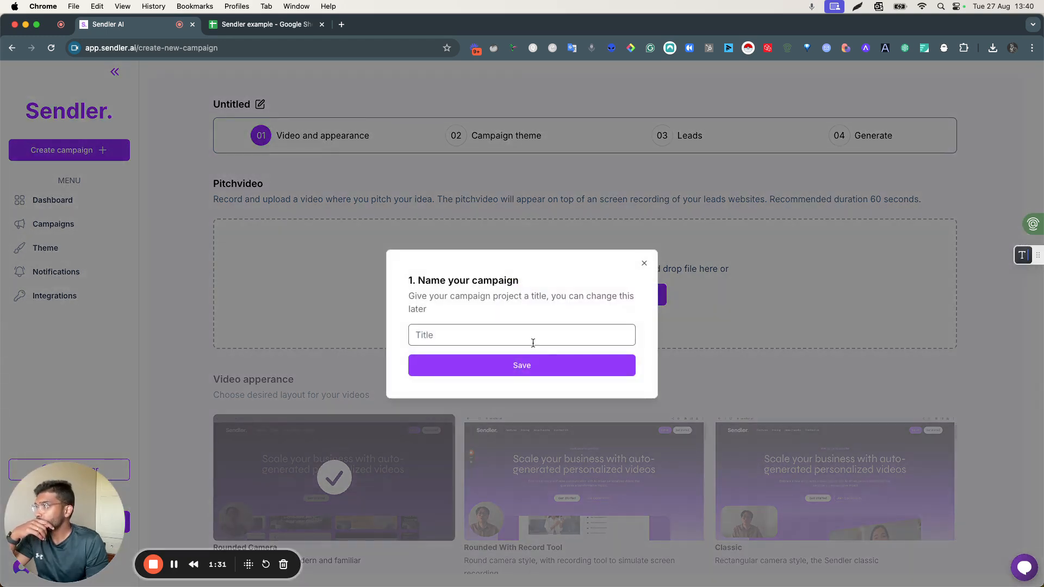
pyautogui.write('TEST')
pyautogui.press('Return')
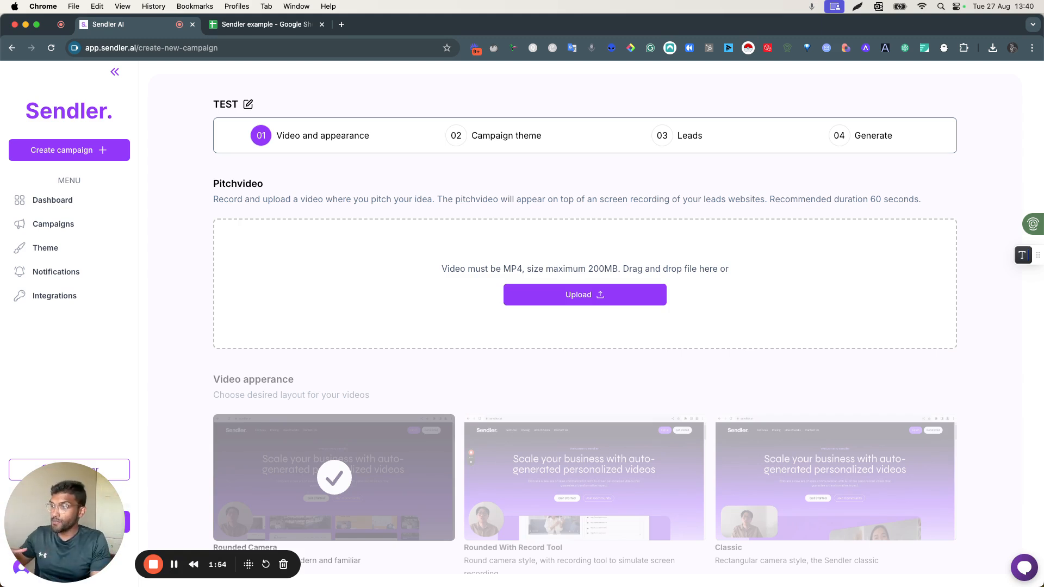
# Upload Sendler example.mp4 from the Downloads folder as the campaign's pitch video
pyautogui.scroll(-3, 682, 536)
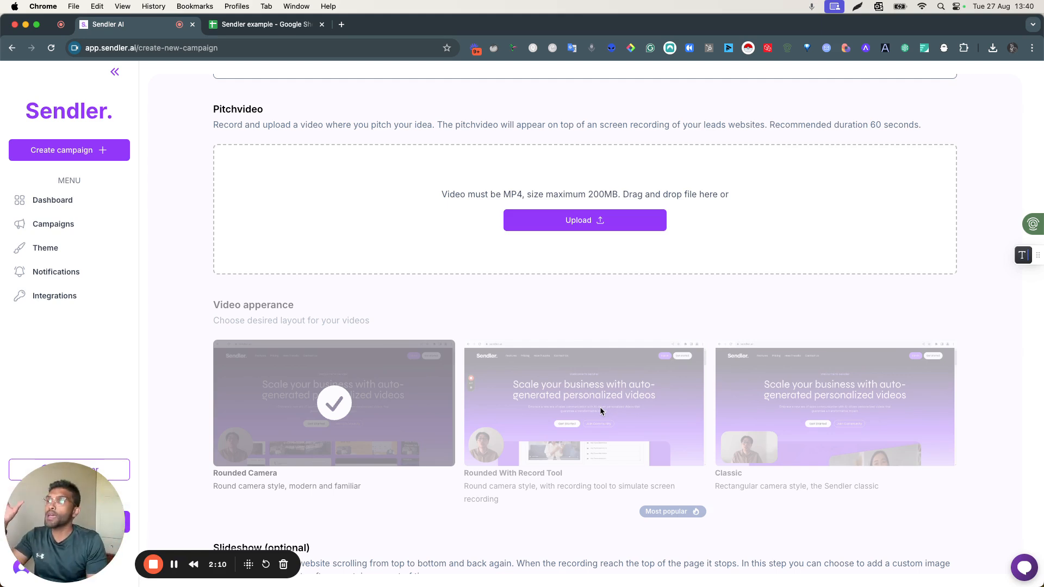
pyautogui.scroll(-5, 600, 411)
pyautogui.scroll(-2, 522, 375)
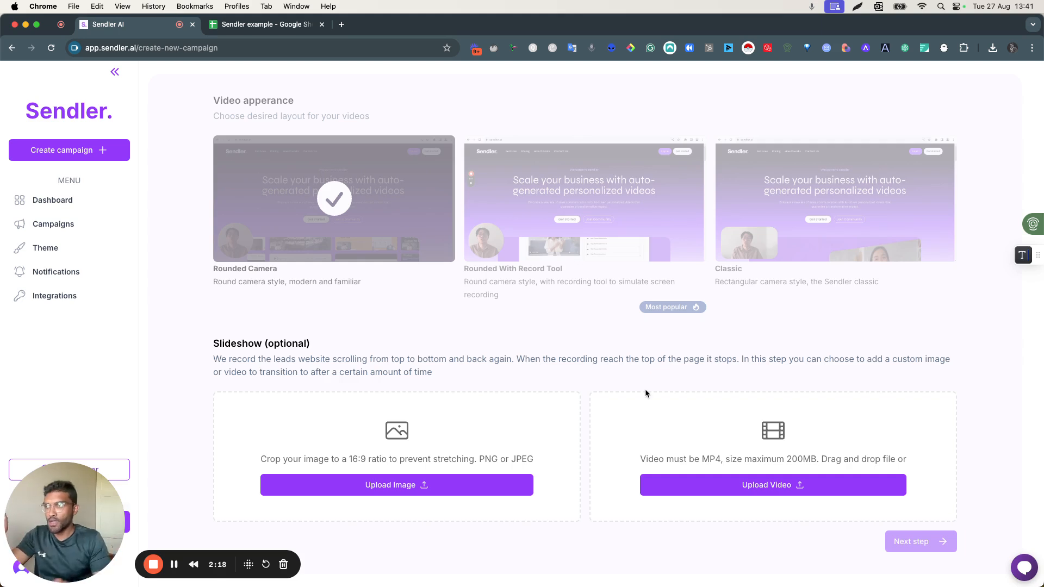
pyautogui.scroll(10, 645, 390)
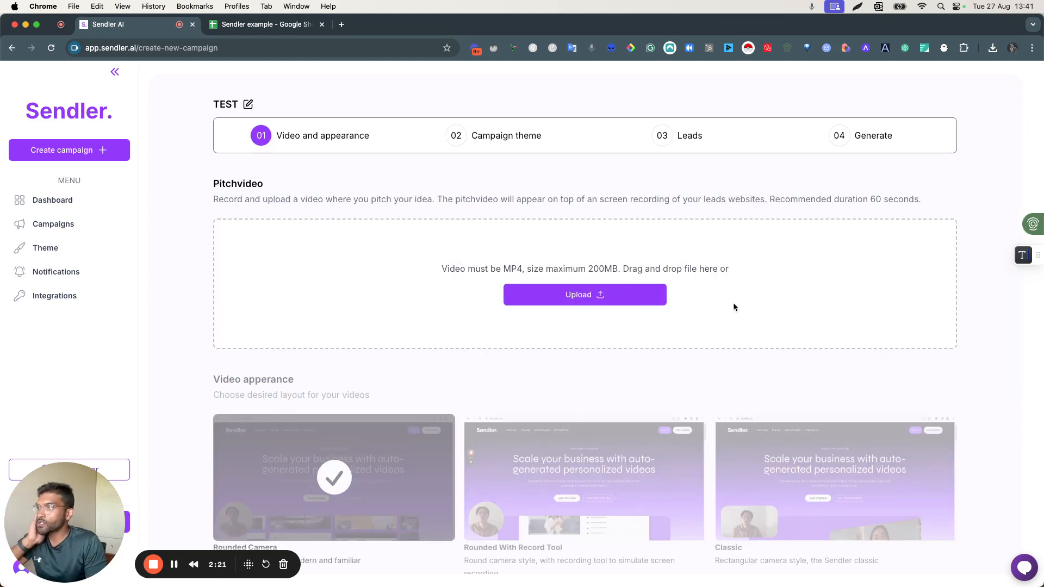
pyautogui.click(653, 304)
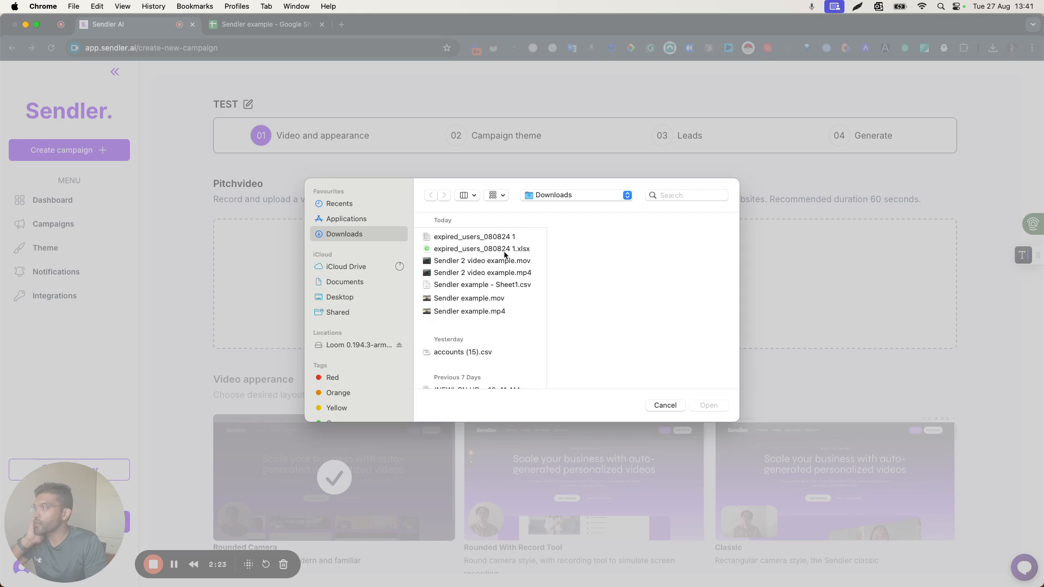
pyautogui.click(517, 273)
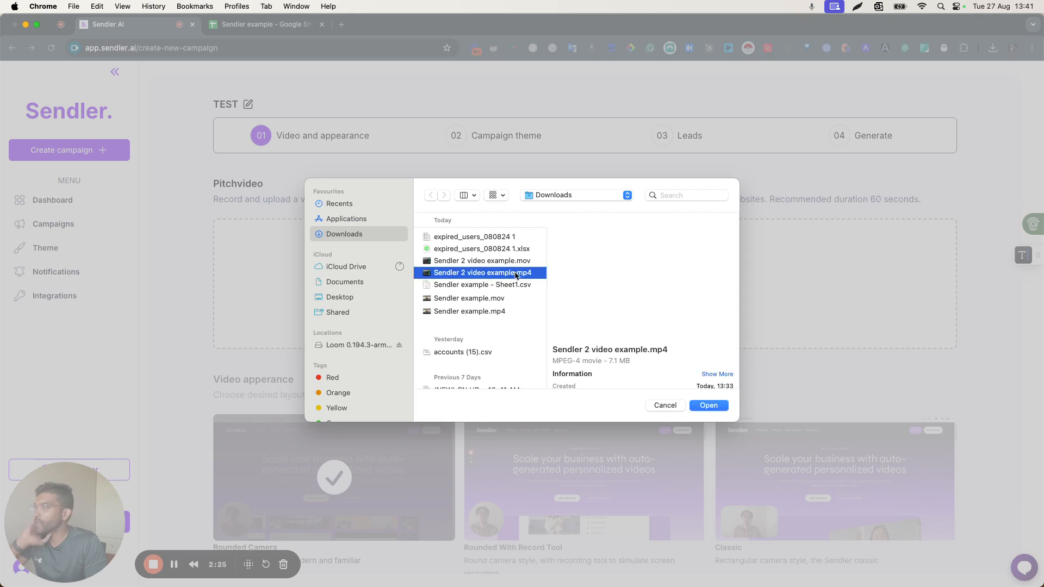
pyautogui.click(496, 314)
pyautogui.click(713, 405)
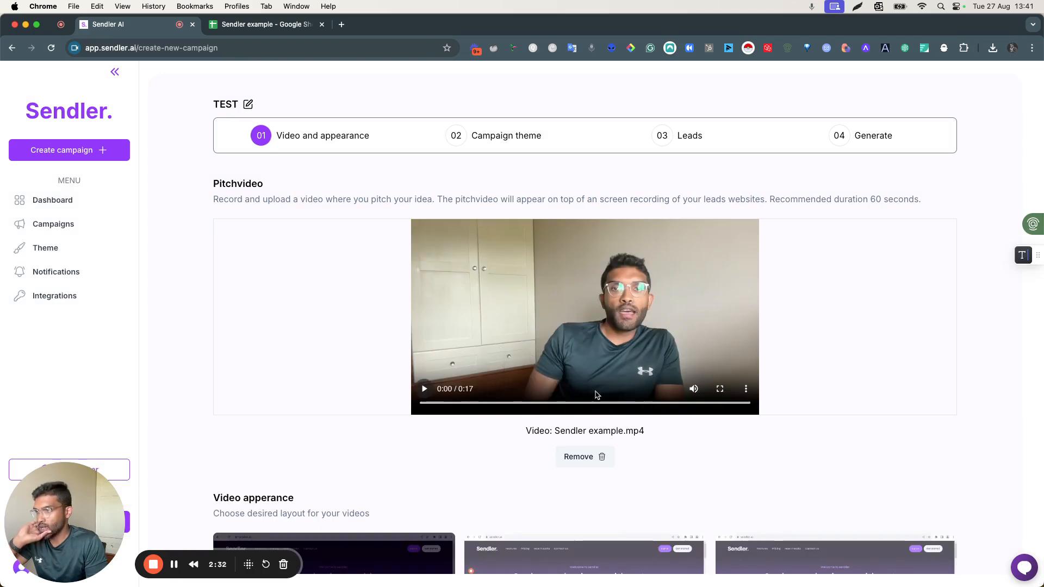
# Play the first seconds of the uploaded pitch video and pause it
pyautogui.click(695, 389)
pyautogui.click(693, 389)
pyautogui.click(425, 389)
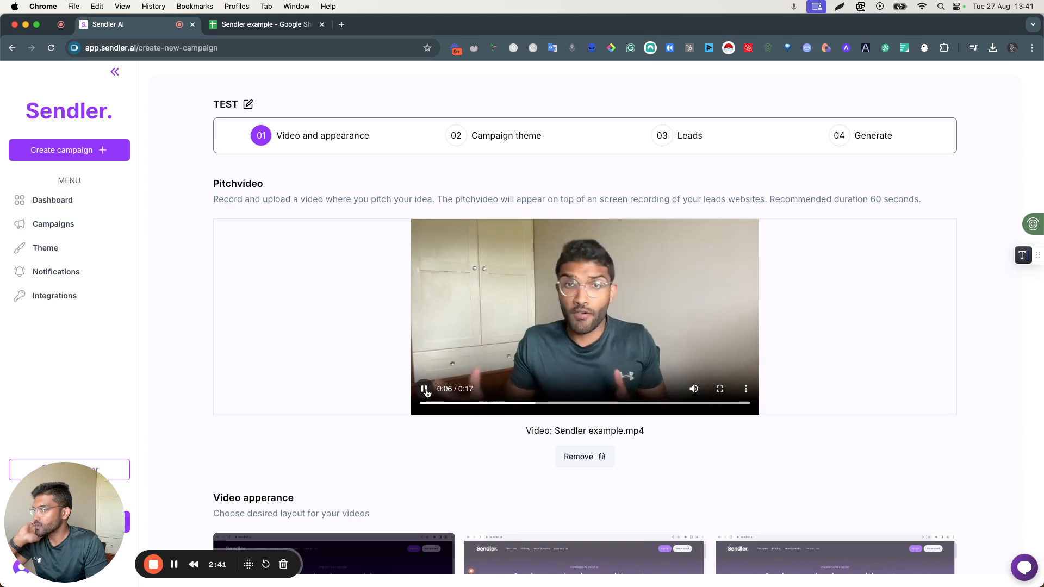
pyautogui.click(428, 392)
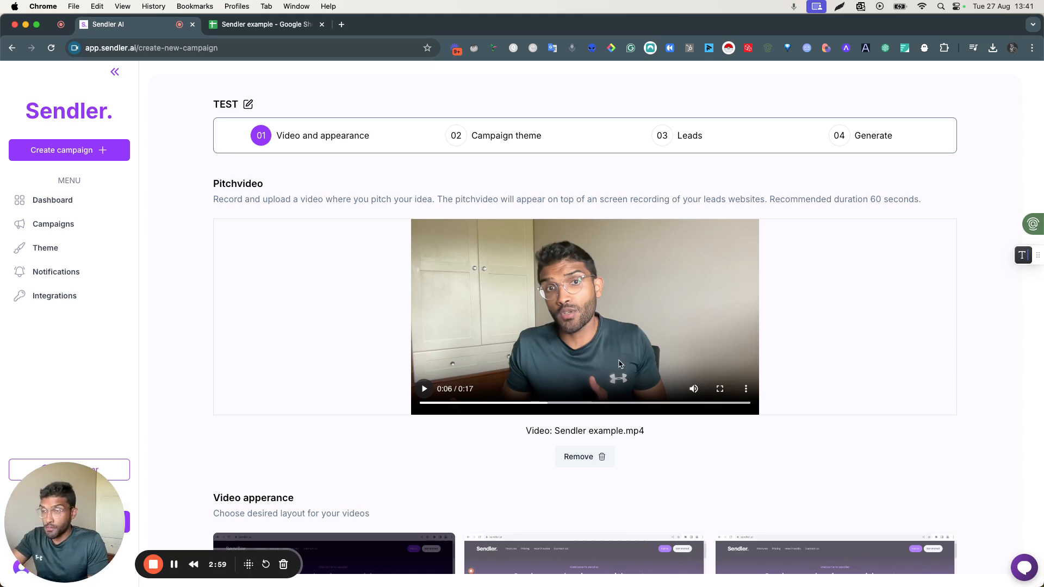
# Try the Rounded With Record Tool and Rounded Camera layouts, and choose Classic as the video appearance
pyautogui.scroll(-5, 537, 403)
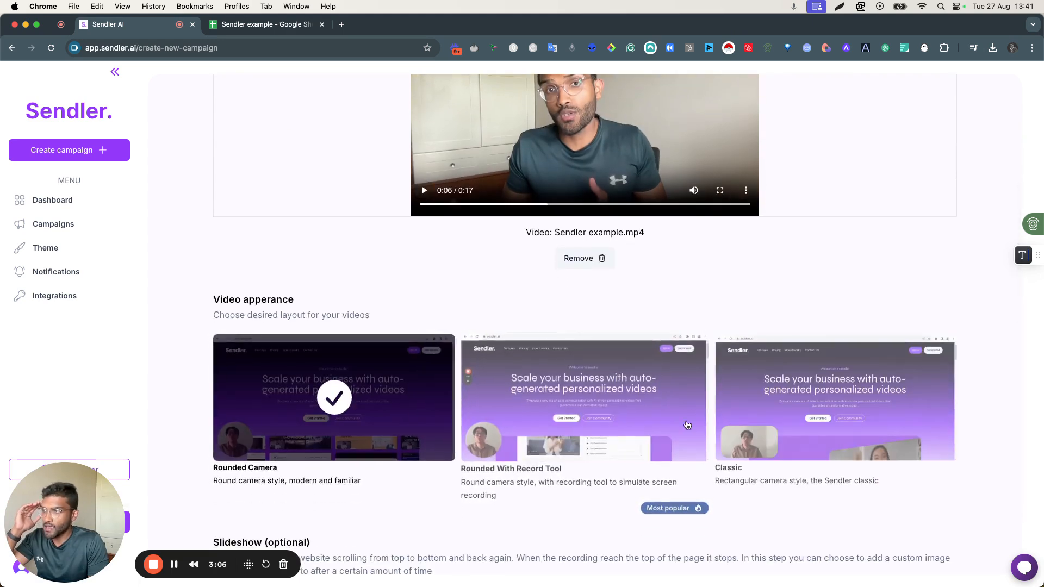
pyautogui.click(349, 408)
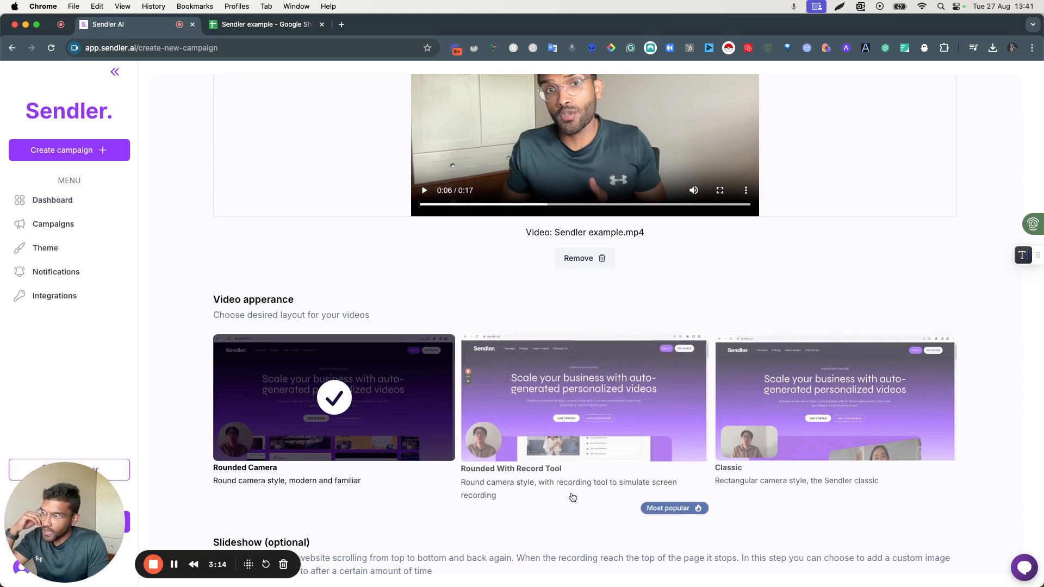
pyautogui.click(560, 452)
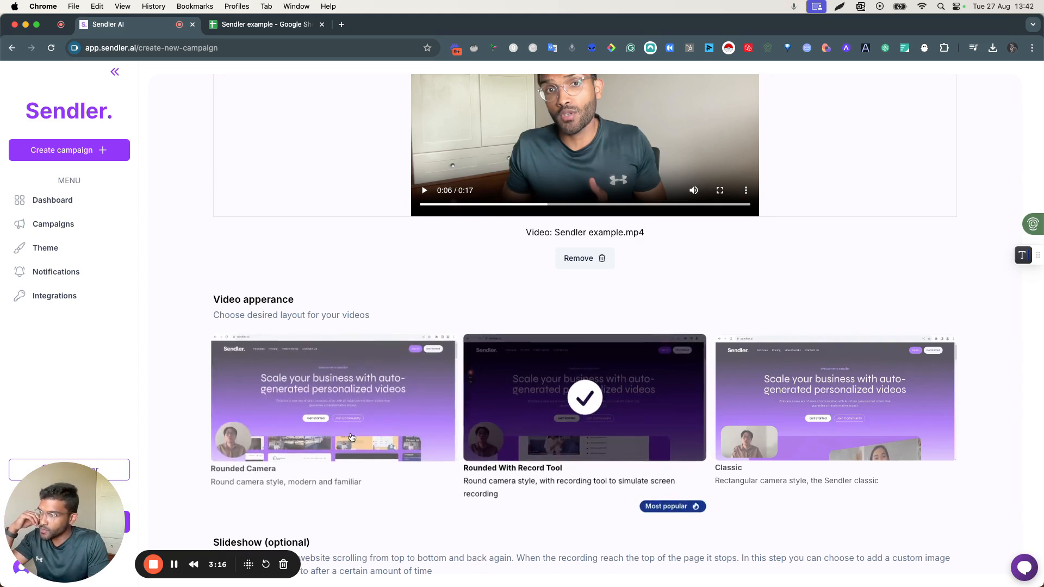
pyautogui.click(437, 399)
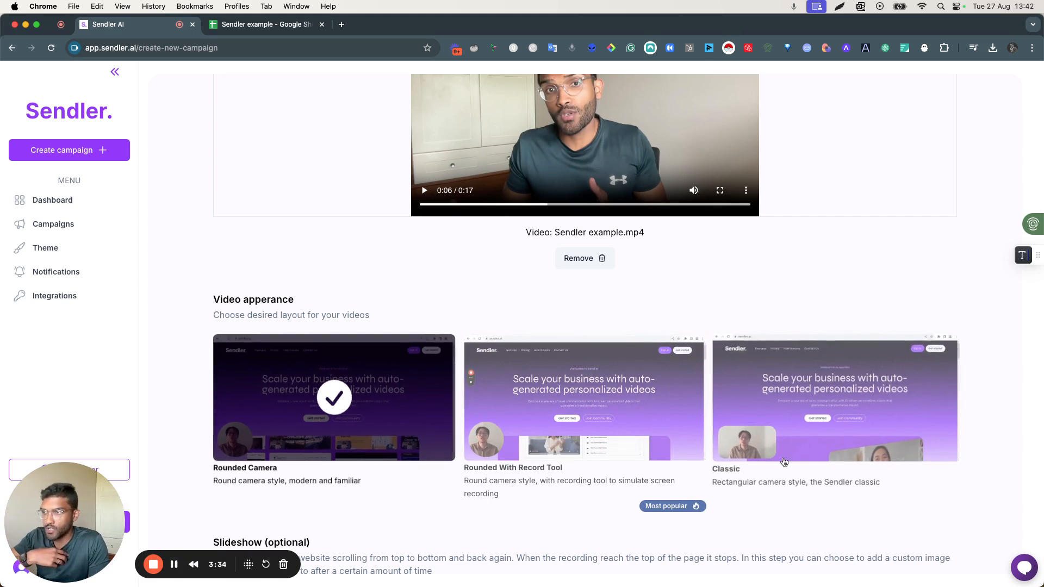
pyautogui.click(734, 454)
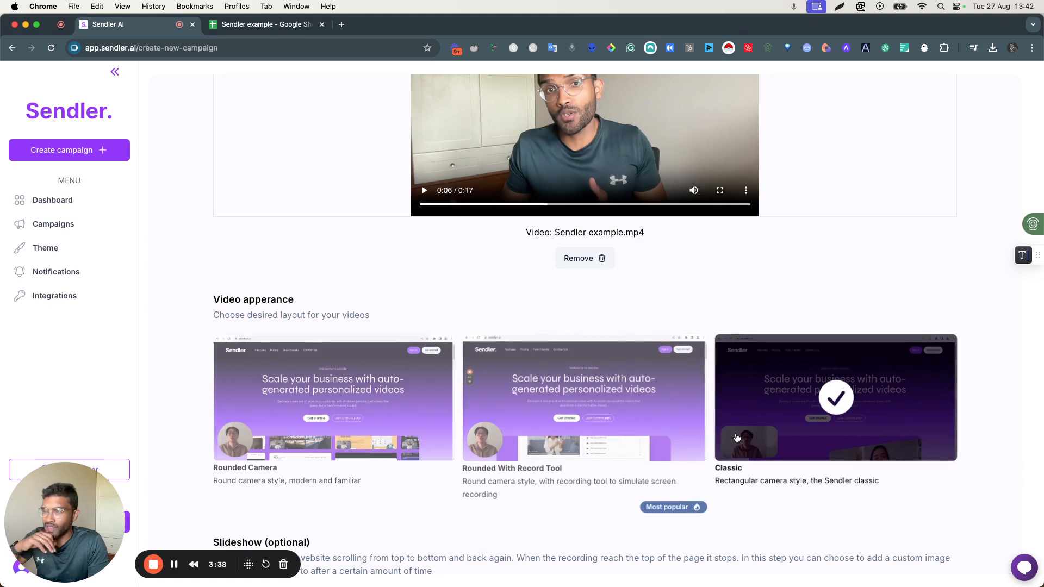
# Upload Sendler 2 video example.mp4 from the Downloads folder as the optional slideshow video
pyautogui.scroll(-1, 507, 414)
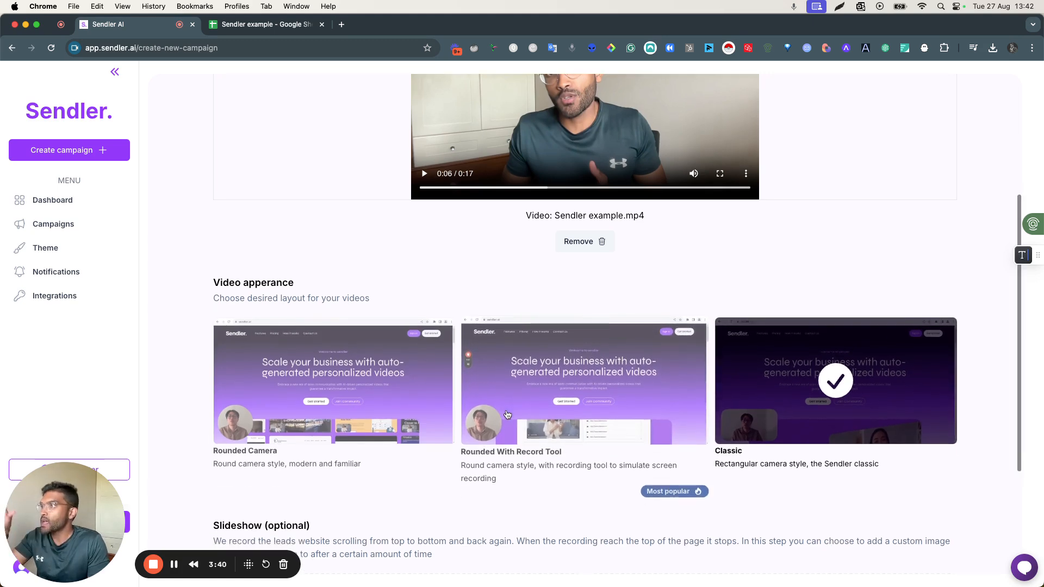
pyautogui.scroll(-4, 507, 415)
pyautogui.scroll(-1, 605, 408)
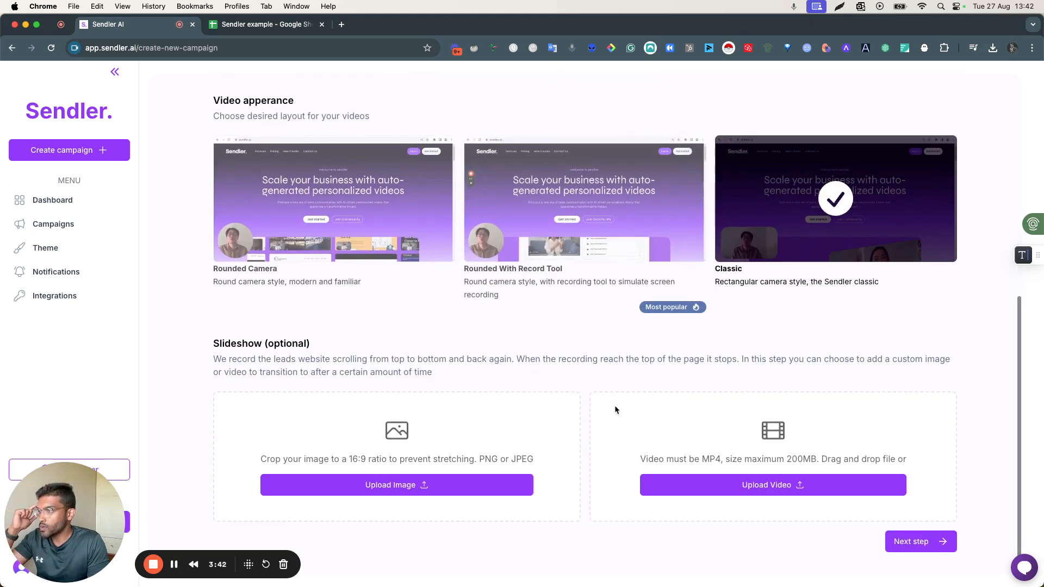
pyautogui.click(739, 487)
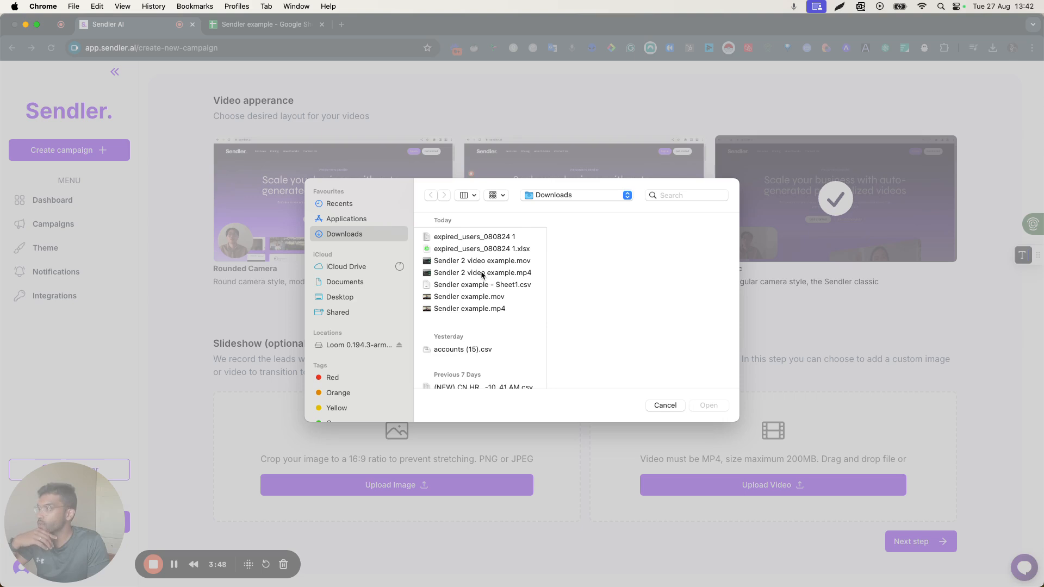
pyautogui.click(481, 274)
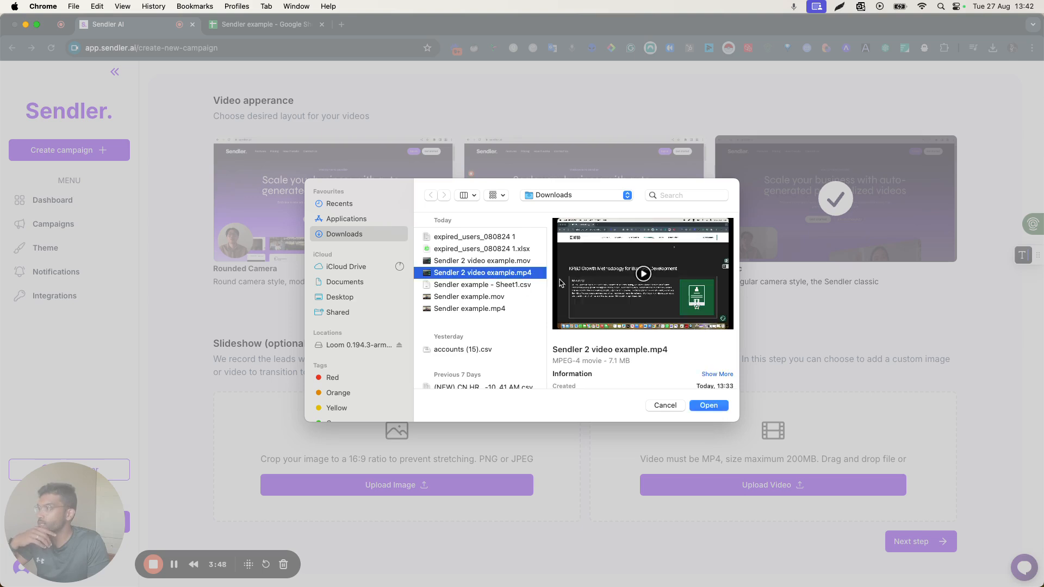
pyautogui.click(709, 406)
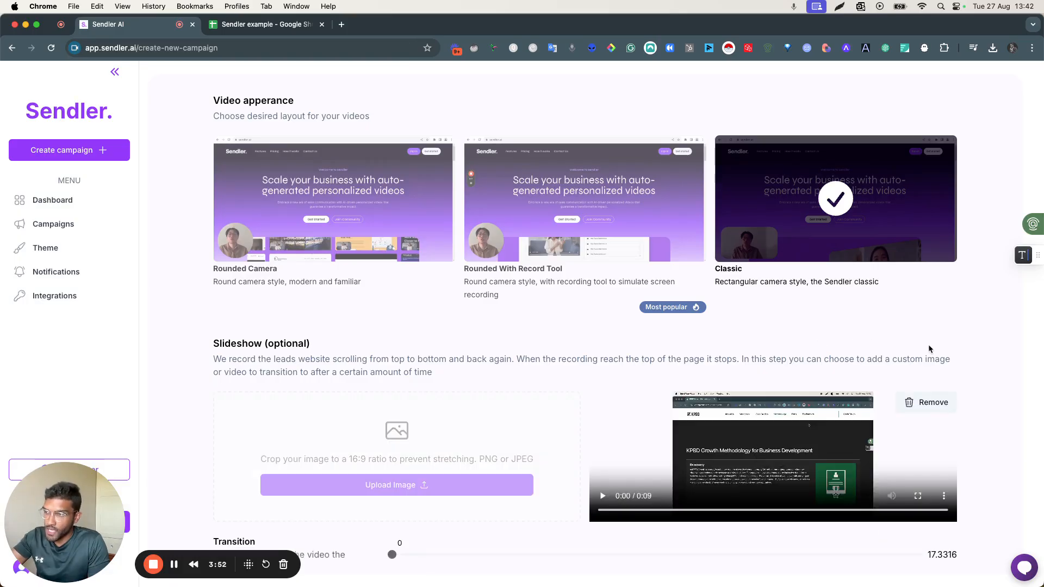
# Play part of the slideshow video, and replay the opening seconds of the pitch video to judge the transition timing
pyautogui.click(603, 497)
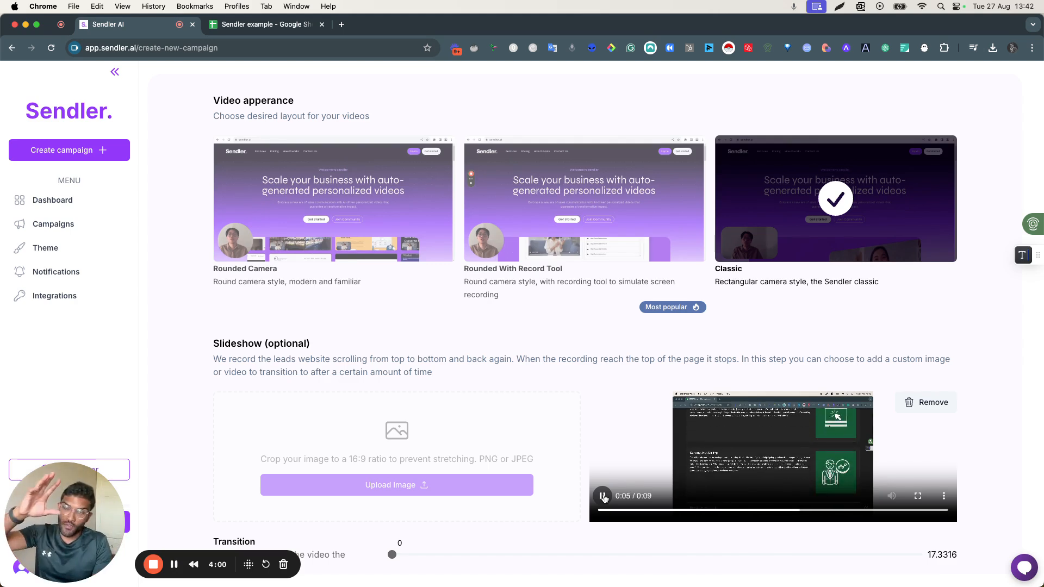
pyautogui.click(604, 497)
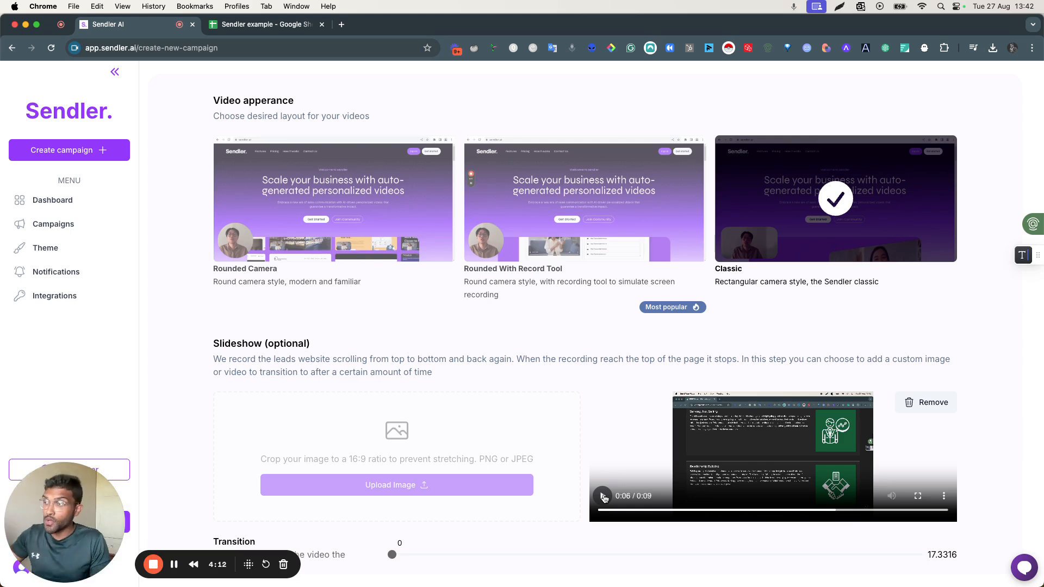
pyautogui.scroll(-1, 603, 498)
pyautogui.scroll(8, 444, 441)
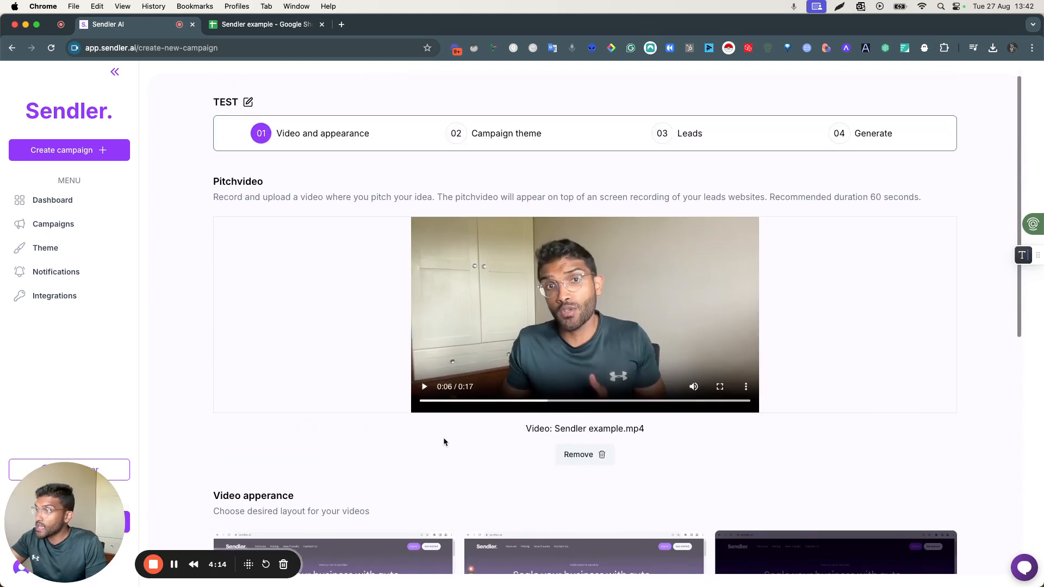
pyautogui.click(438, 402)
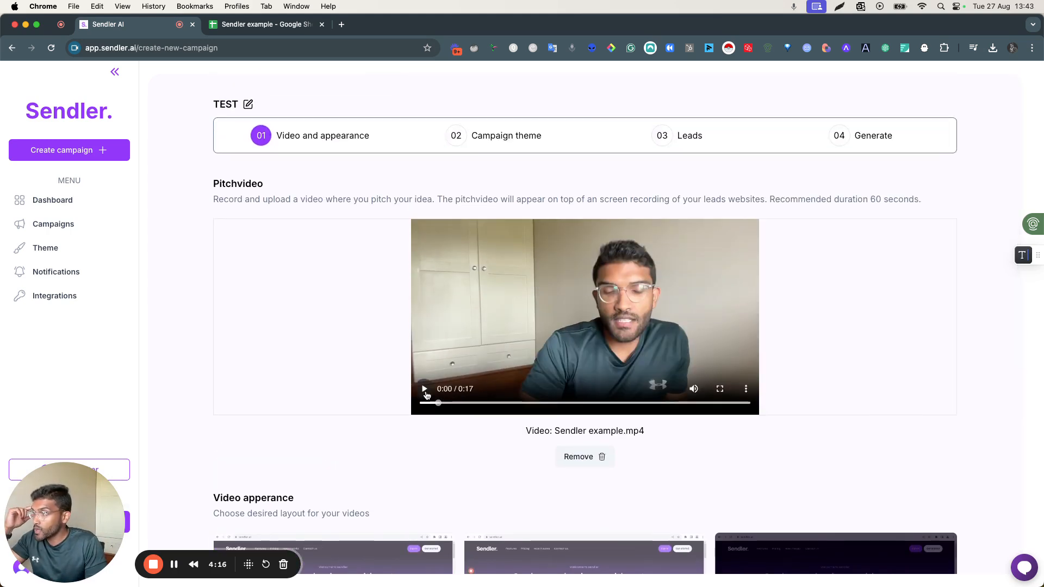
pyautogui.click(426, 392)
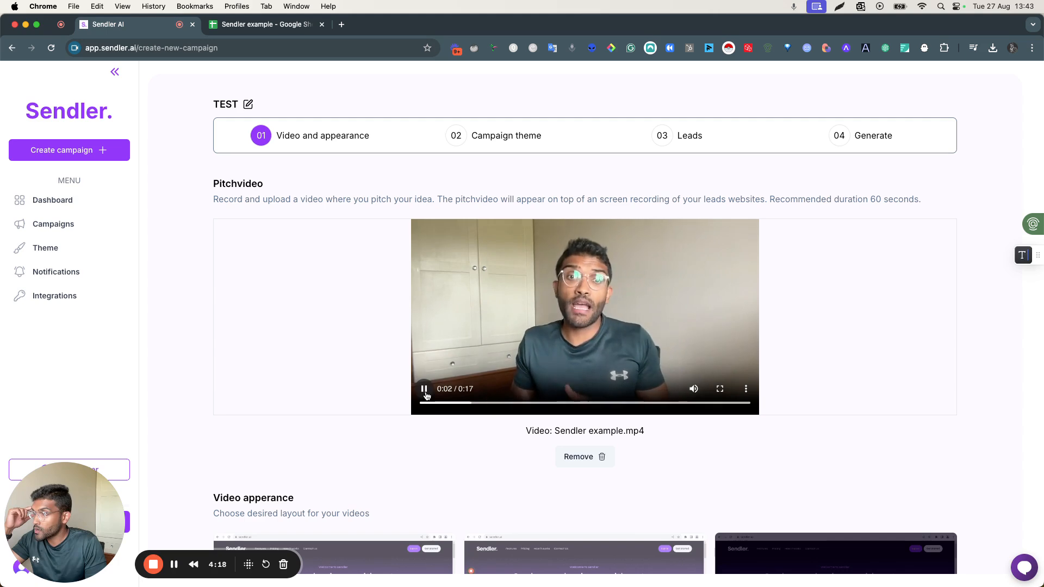
pyautogui.click(425, 391)
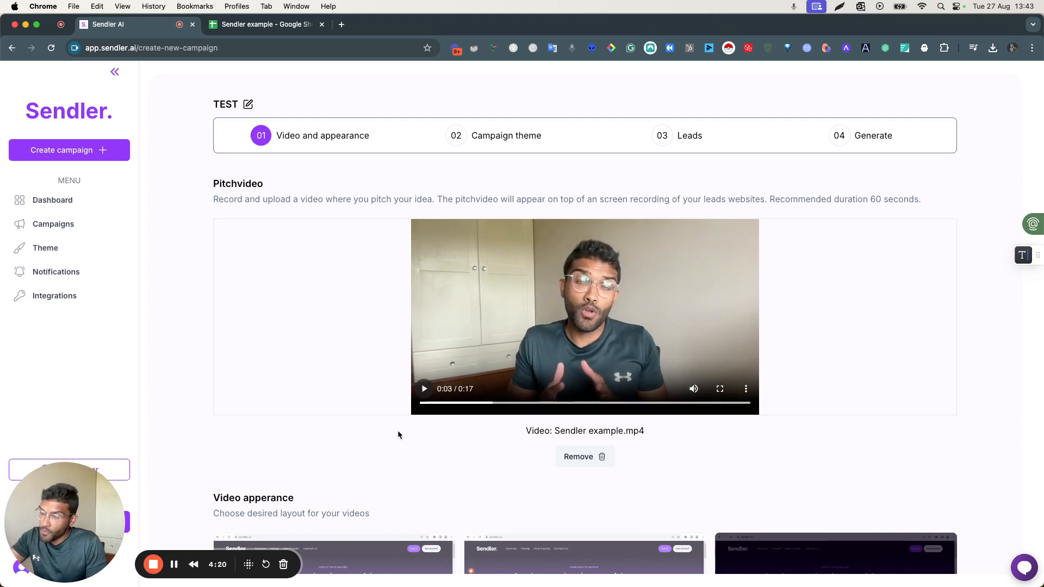
# Try a slideshow transition time of 3 seconds and settle on 4 seconds, checking it against the pitch video
pyautogui.scroll(-10, 420, 445)
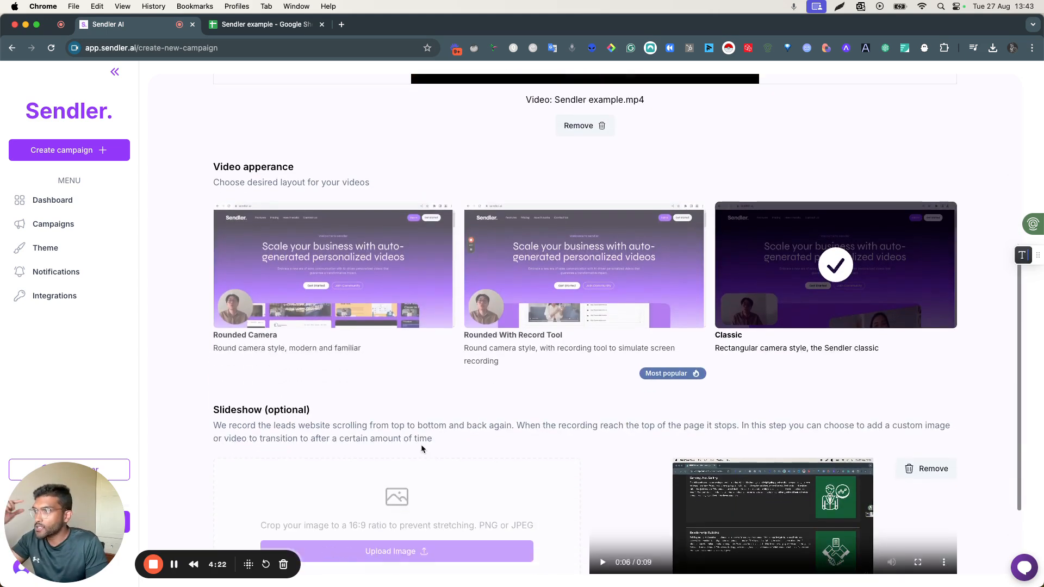
pyautogui.moveTo(392, 506); pyautogui.dragTo(484, 507)
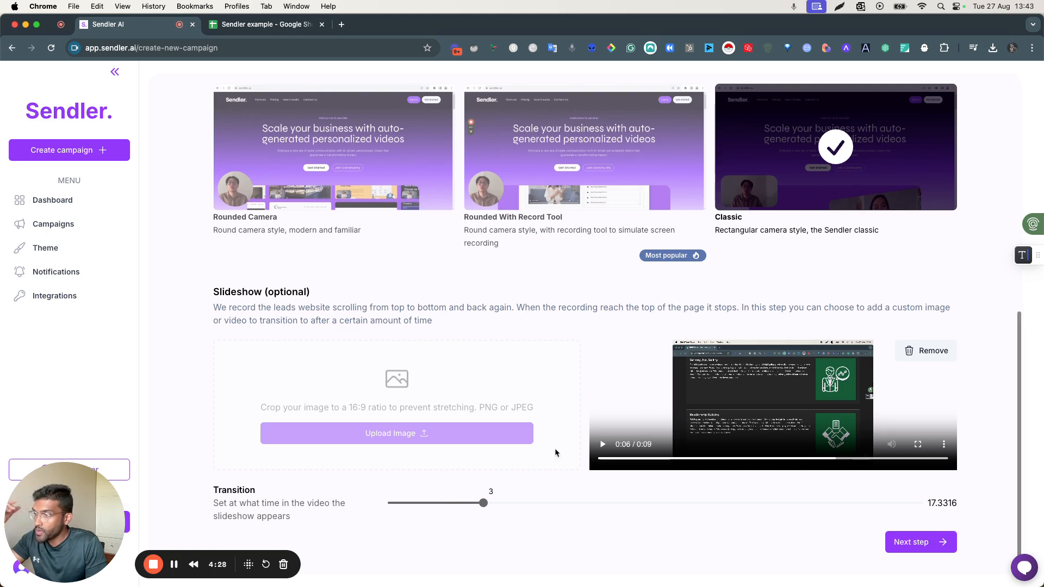
pyautogui.scroll(10, 555, 450)
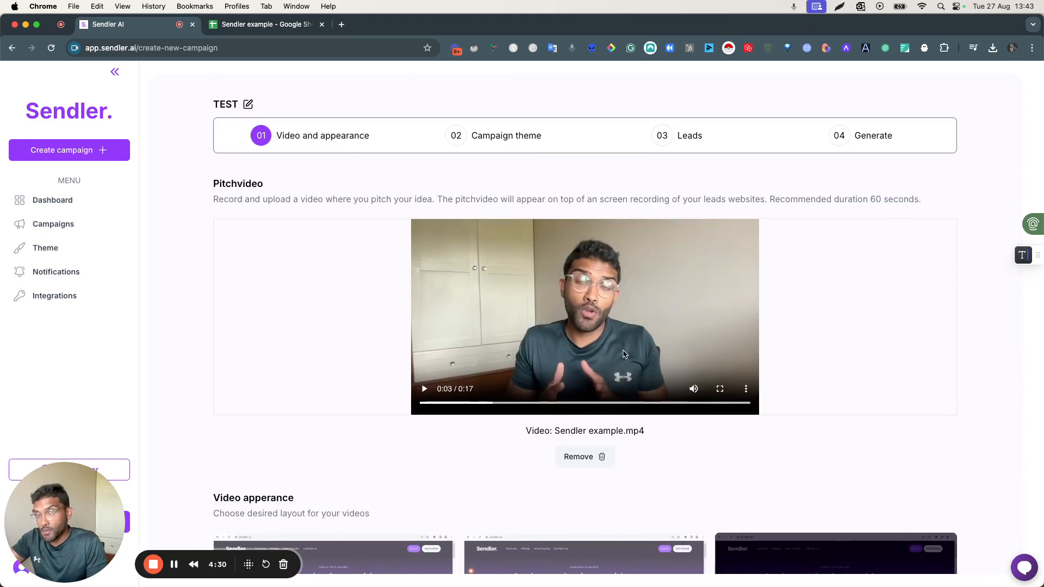
pyautogui.scroll(-10, 624, 354)
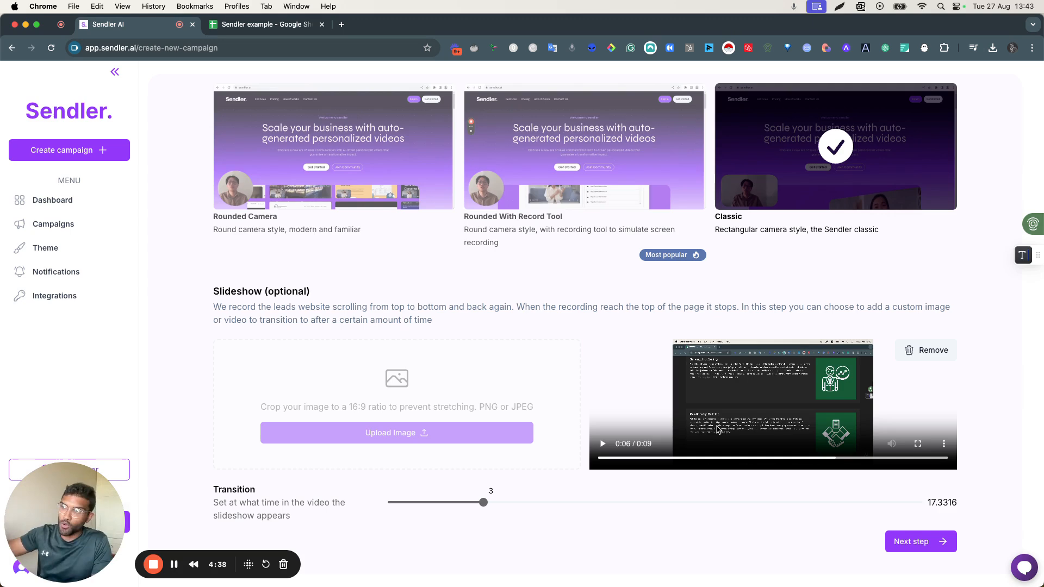
pyautogui.moveTo(484, 507); pyautogui.dragTo(513, 506)
pyautogui.scroll(7, 794, 509)
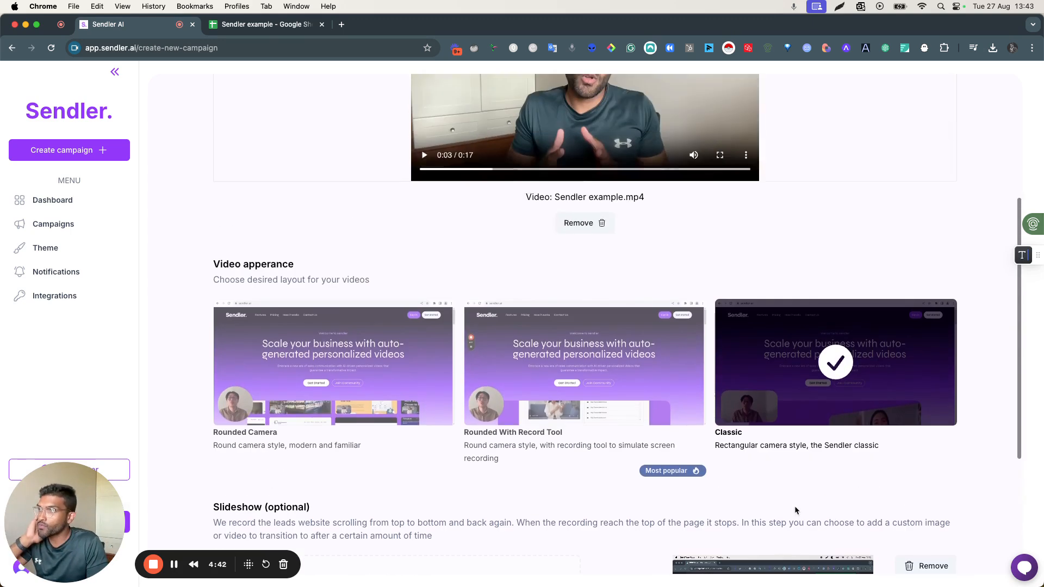
pyautogui.scroll(-7, 794, 509)
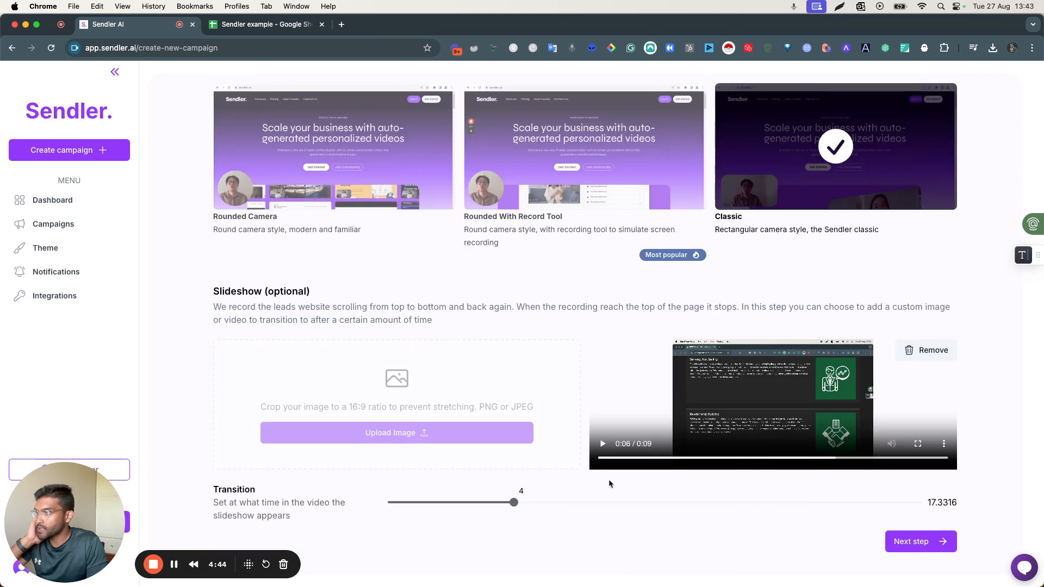
pyautogui.click(174, 564)
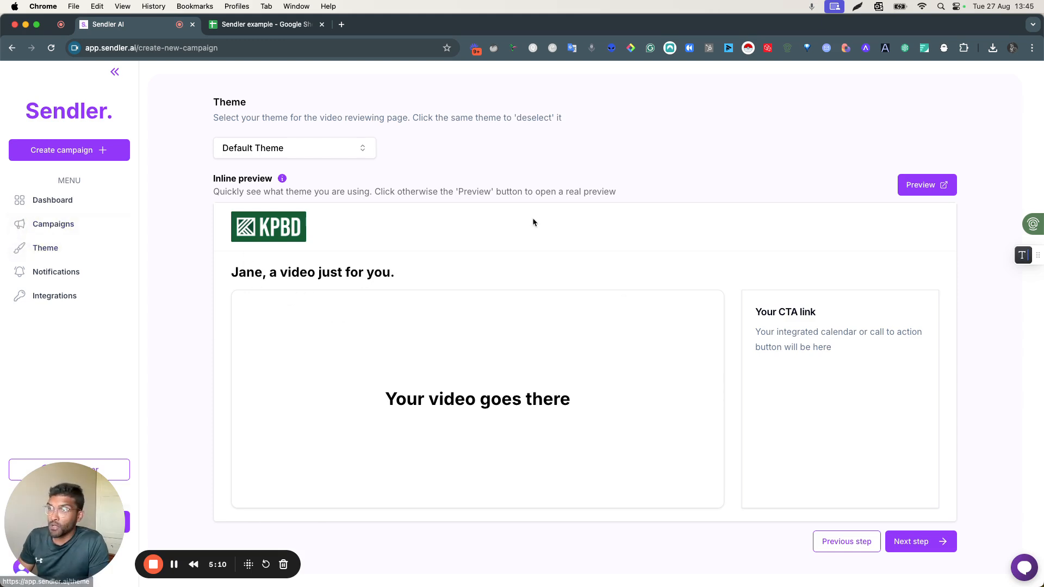
# Keep the Default Theme, advance to the campaign's Leads stage, and switch to the Sendler example spreadsheet in Google Sheets
pyautogui.click(924, 542)
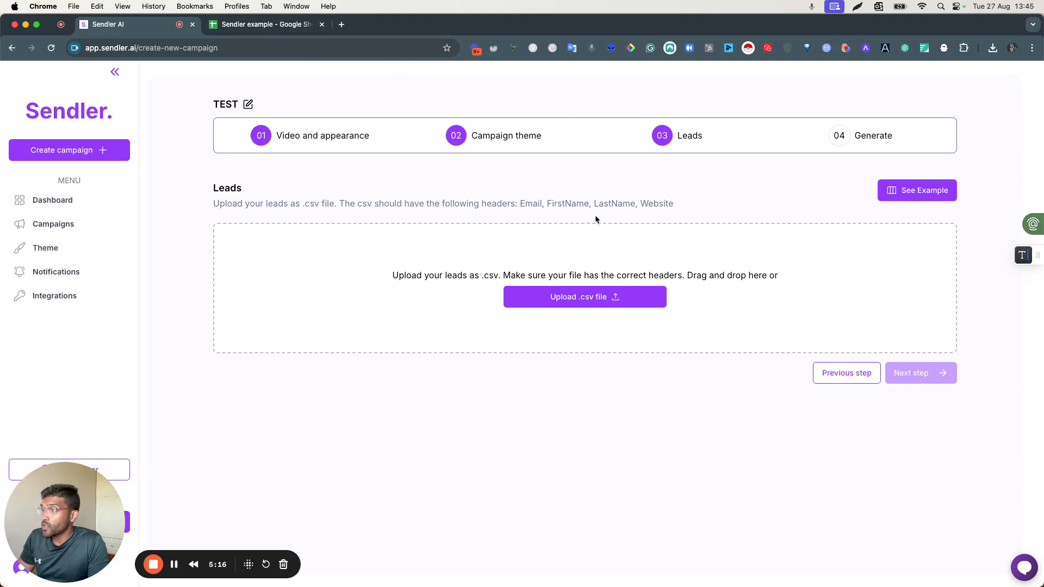
pyautogui.click(276, 25)
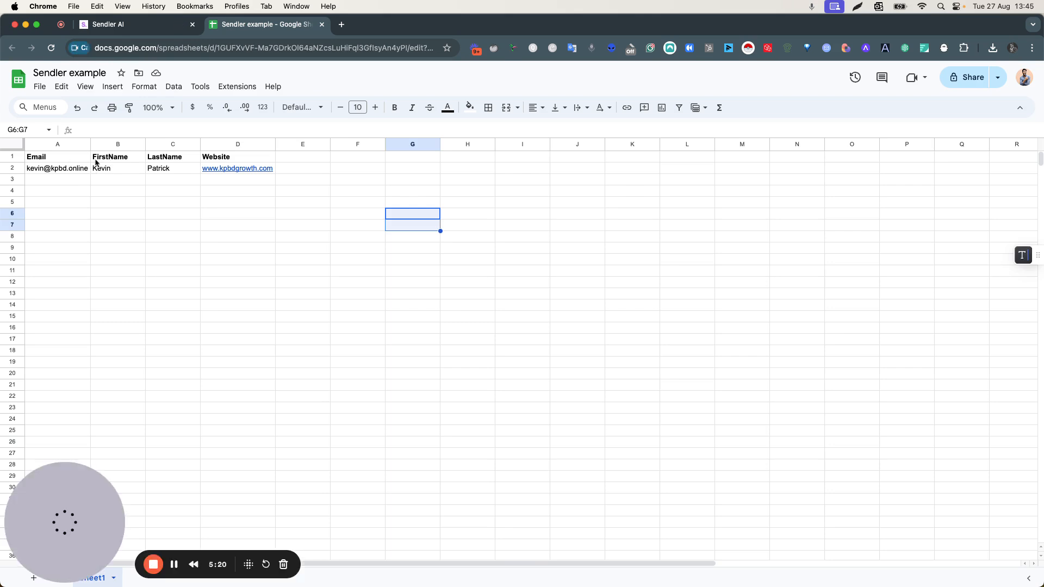
# Switch back to Sendler and upload Sendler example - Sheet1.csv as the leads file, validating its leads with all four columns included
pyautogui.click(146, 25)
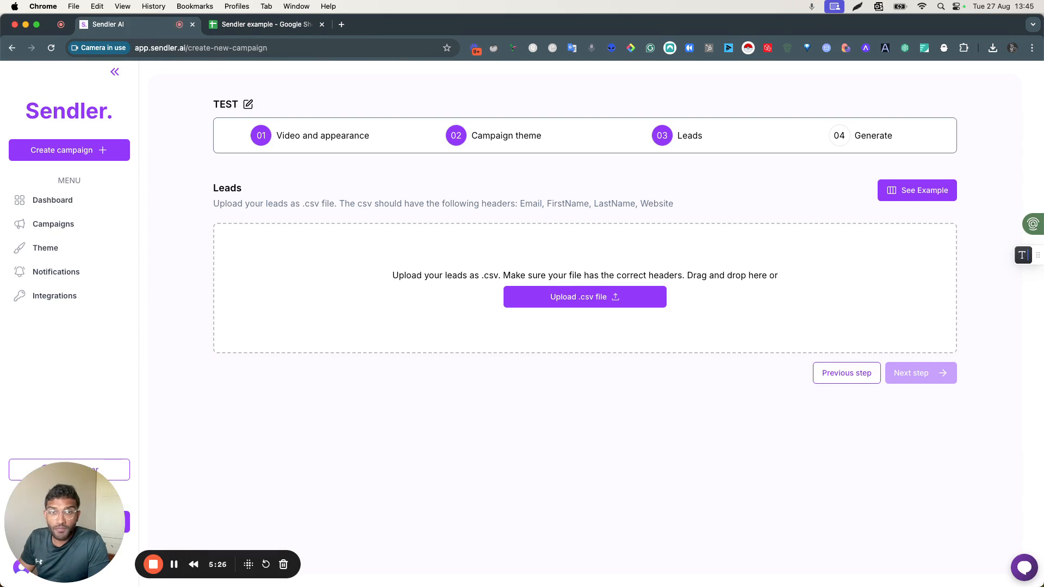
pyautogui.moveTo(1043, 375); pyautogui.dragTo(760, 311)
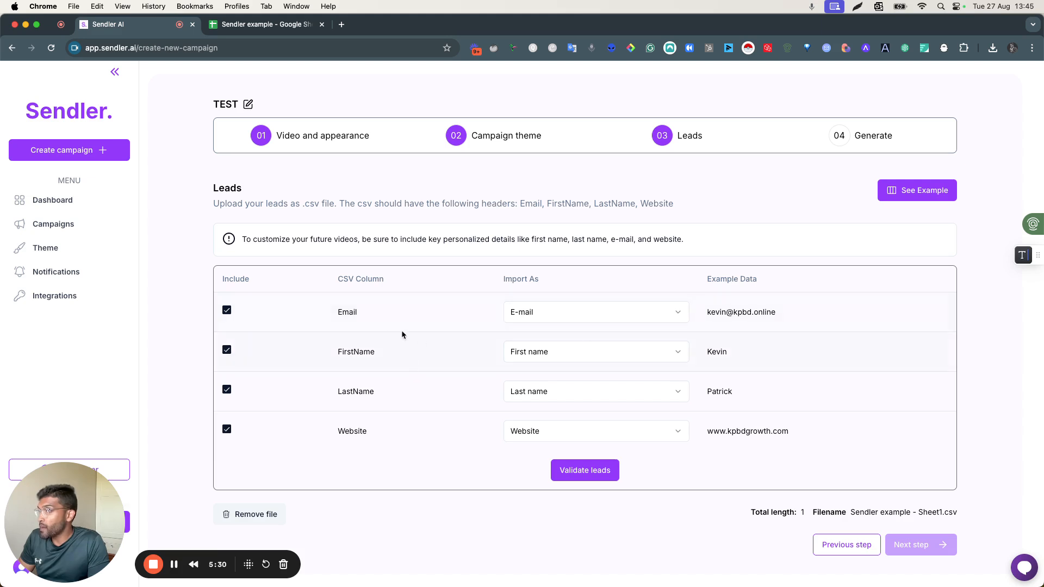
pyautogui.scroll(-1, 707, 429)
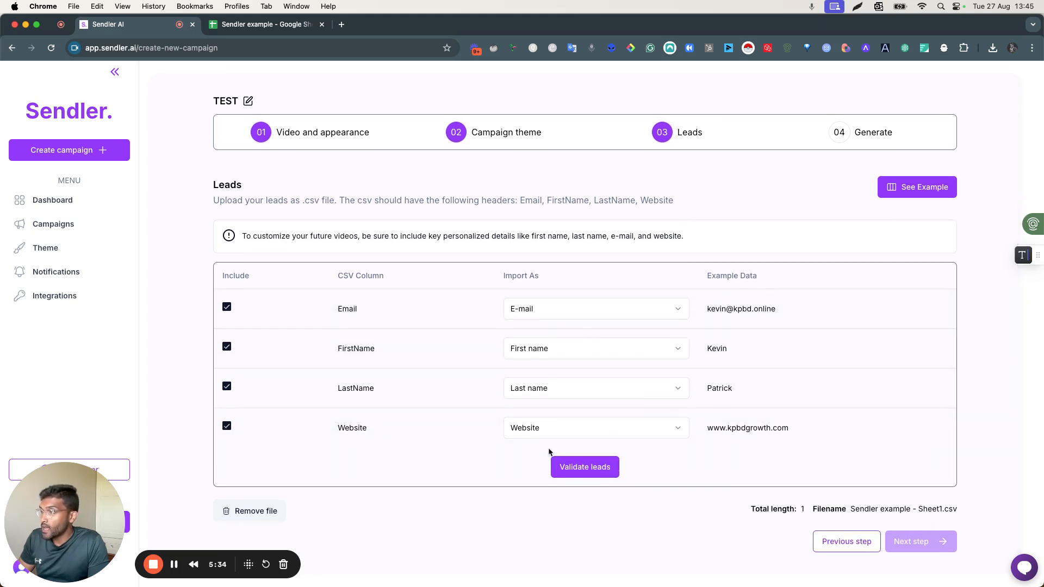
pyautogui.click(585, 467)
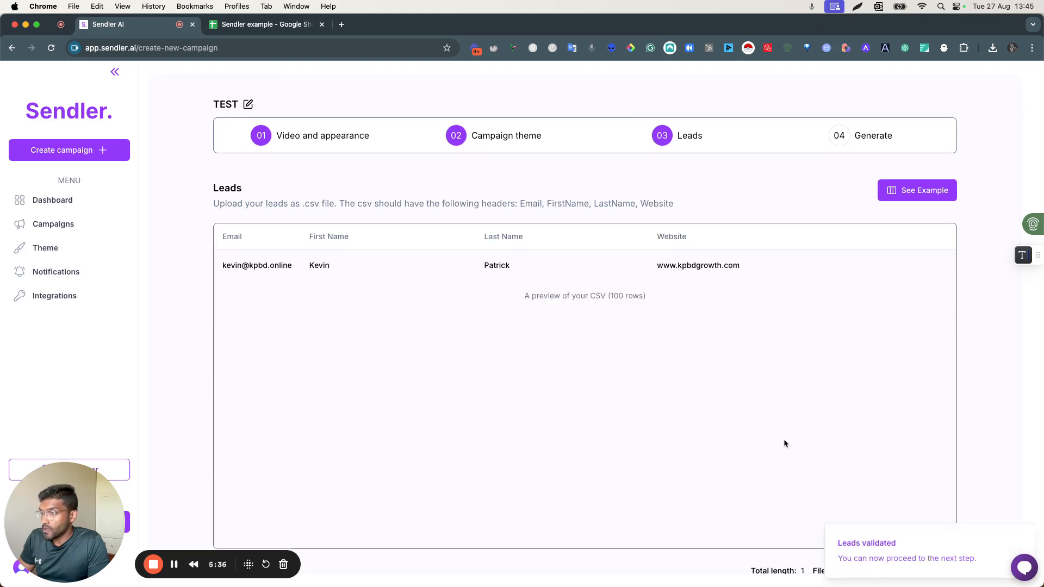
# Advance to the campaign's Generate stage, review the chosen videos, theme and leads, and generate the campaign
pyautogui.scroll(-3, 794, 440)
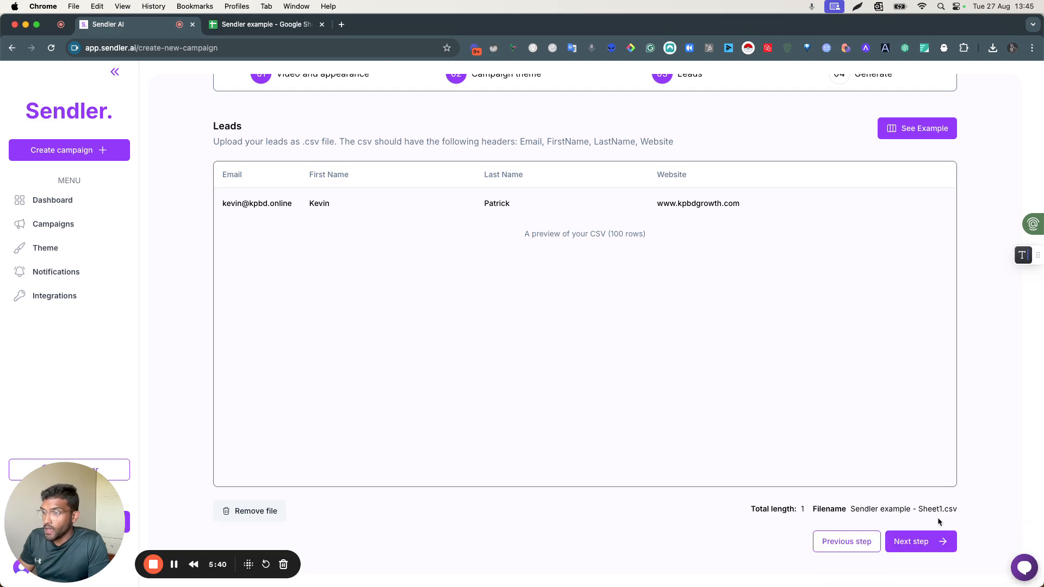
pyautogui.click(920, 541)
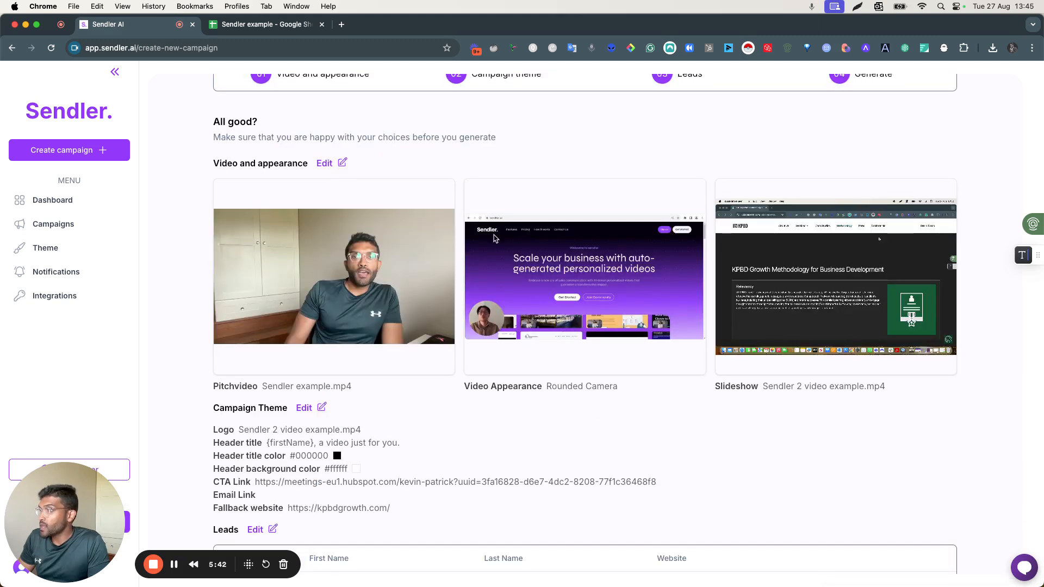
pyautogui.scroll(-3, 689, 310)
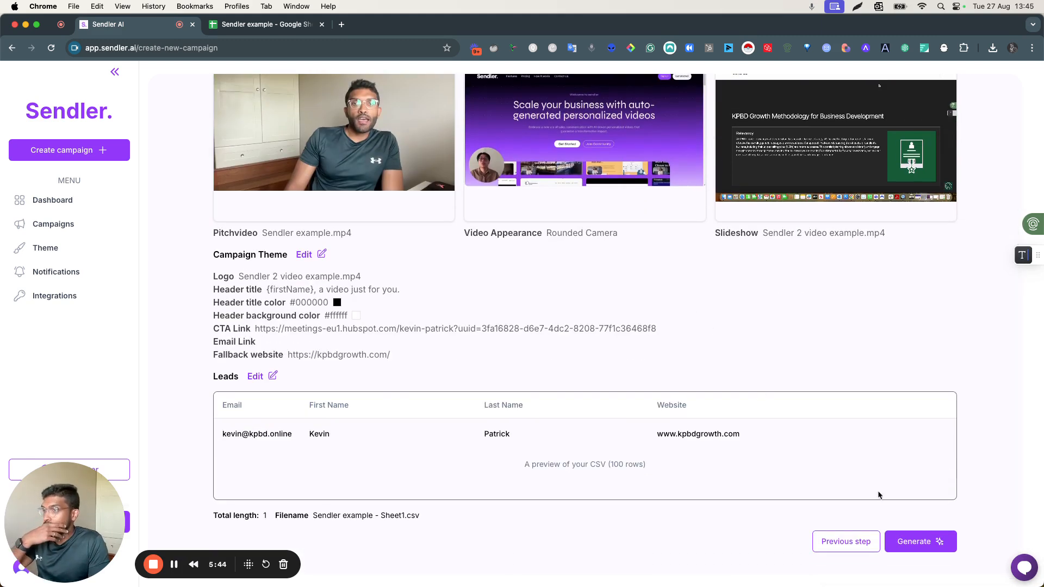
pyautogui.click(931, 542)
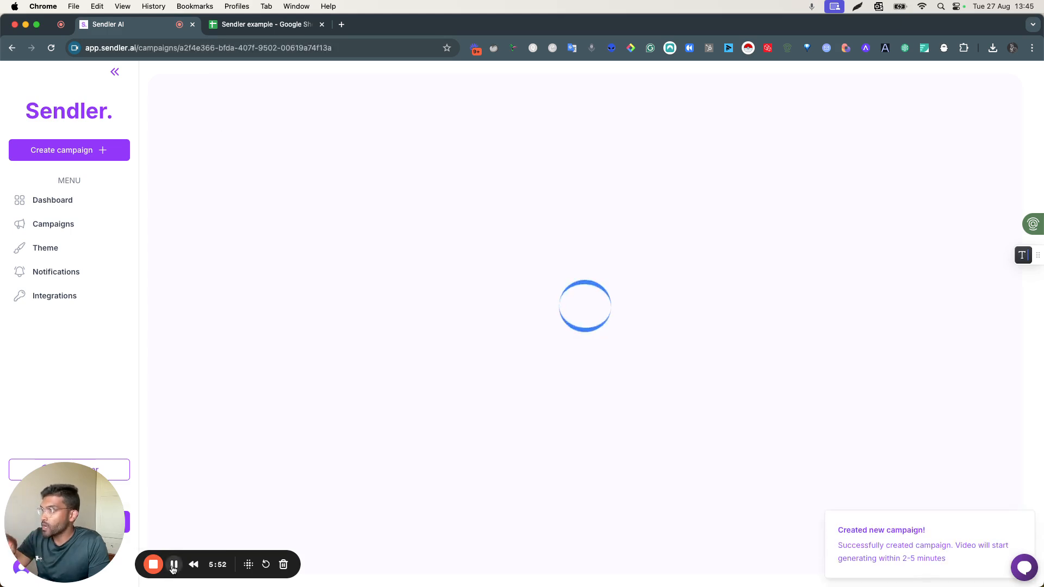
# Examine the new campaign's page, checking its generation progress, view, booking and watch-time statistics, and the lead's watched percentage
pyautogui.scroll(-2, 598, 367)
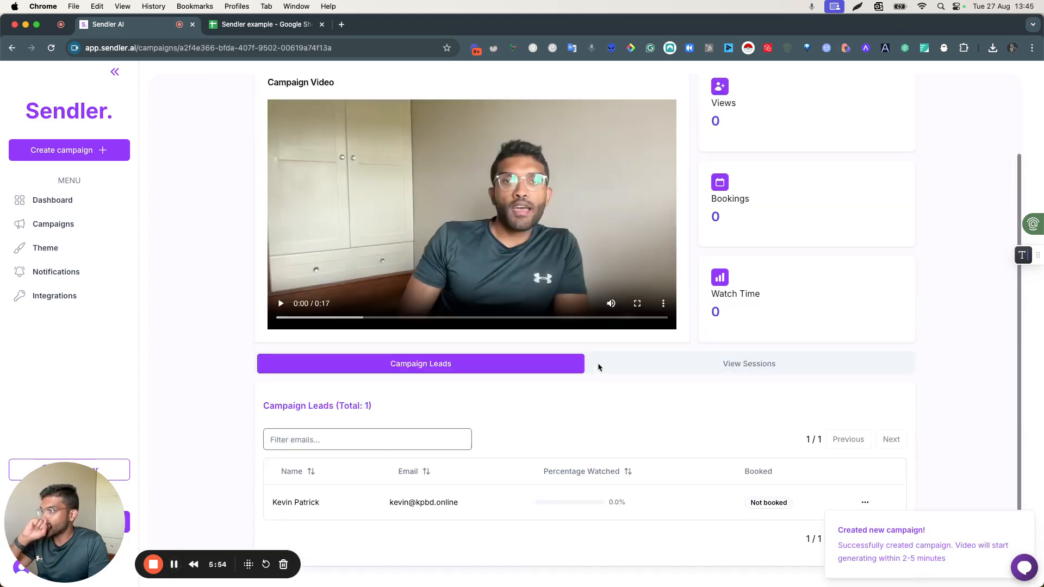
pyautogui.scroll(2, 637, 338)
pyautogui.scroll(-2, 633, 366)
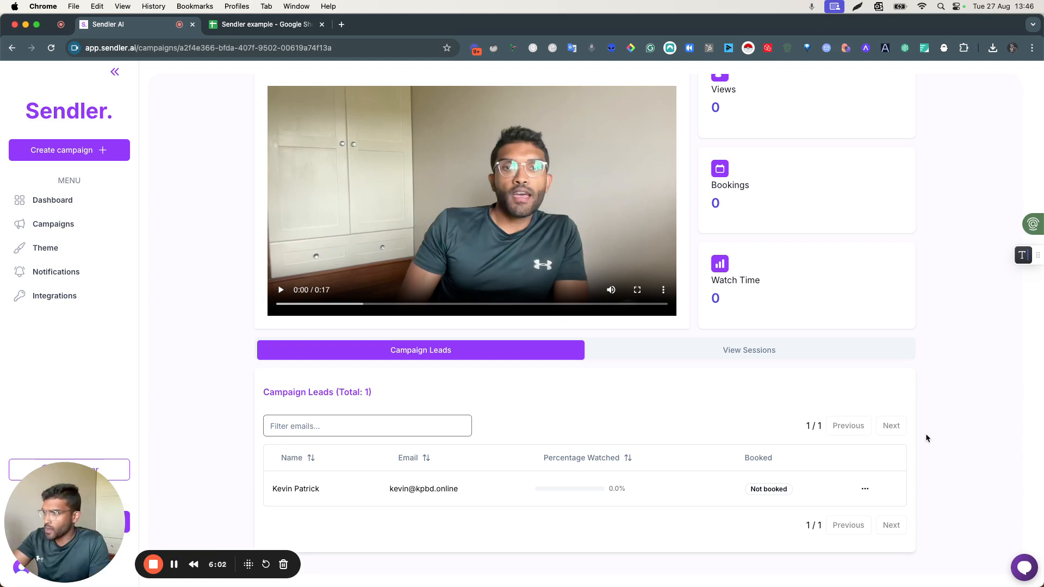
pyautogui.scroll(3, 926, 438)
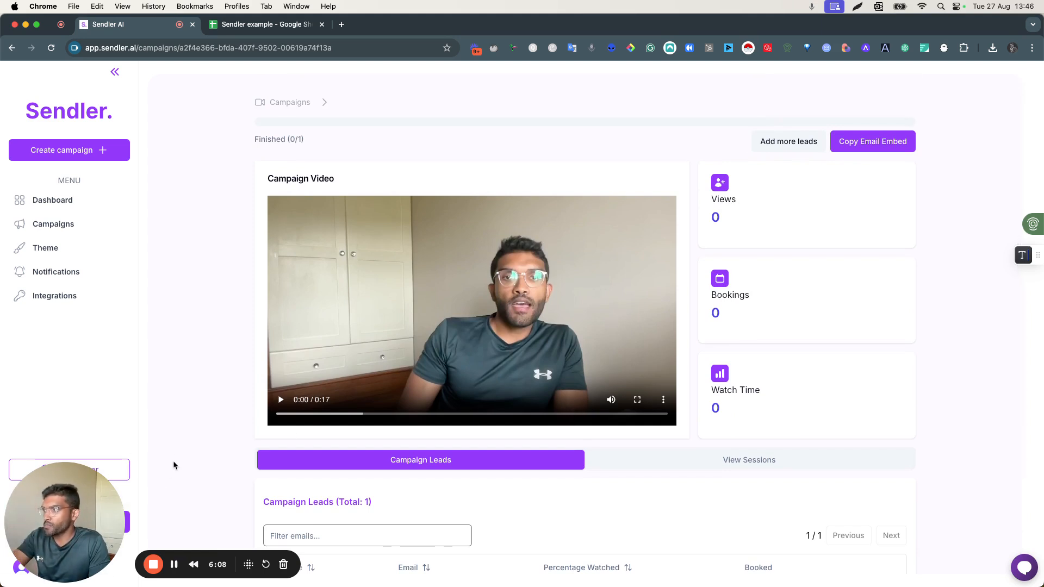
pyautogui.scroll(-2, 180, 448)
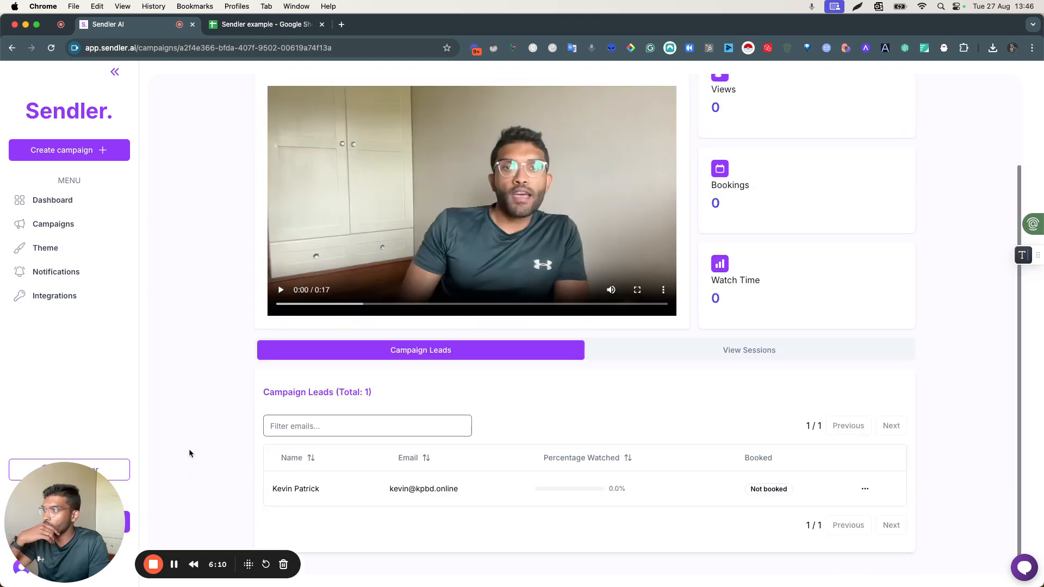
pyautogui.click(174, 564)
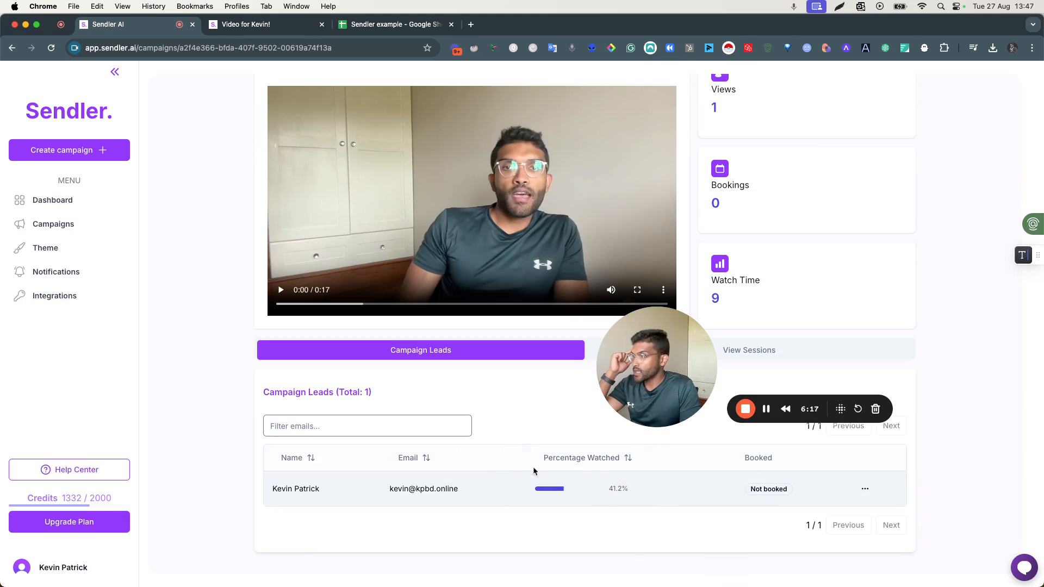
pyautogui.scroll(1, 515, 466)
pyautogui.scroll(2, 514, 463)
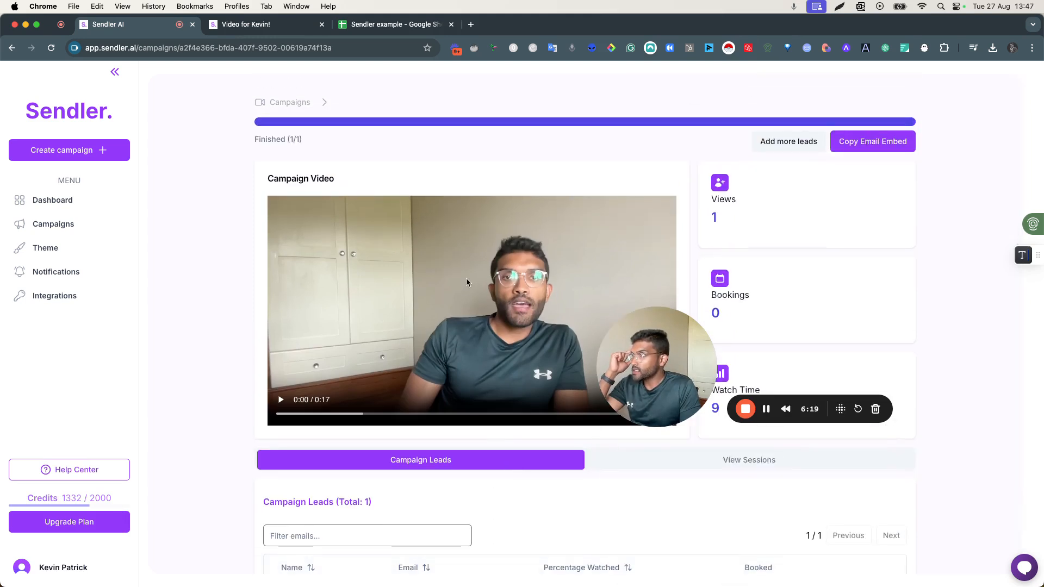
pyautogui.scroll(-2, 465, 278)
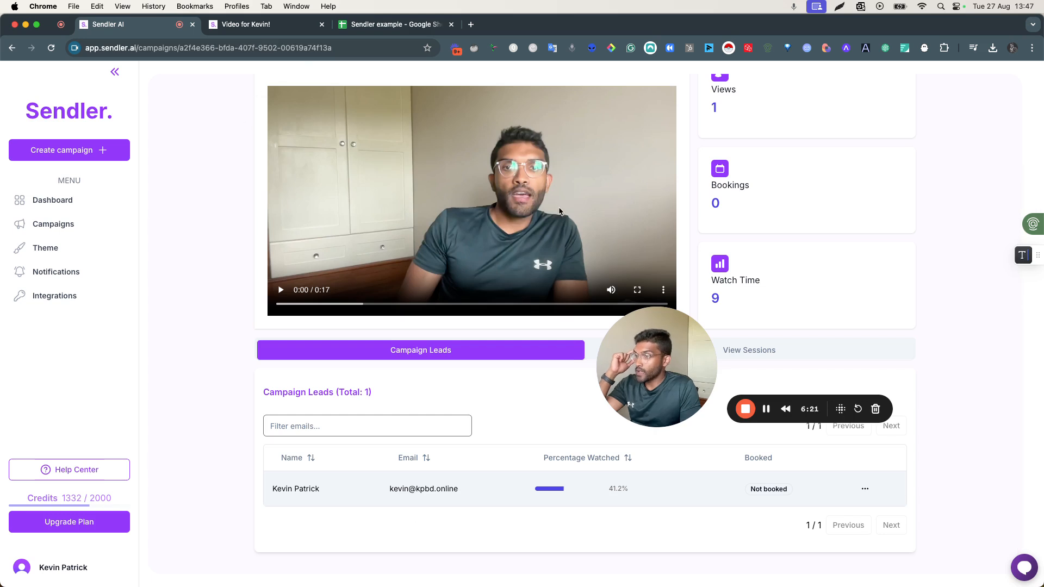
# Open the personalized video page of the campaign's lead and play the video past the slideshow transition, pausing at 0:05
pyautogui.click(865, 489)
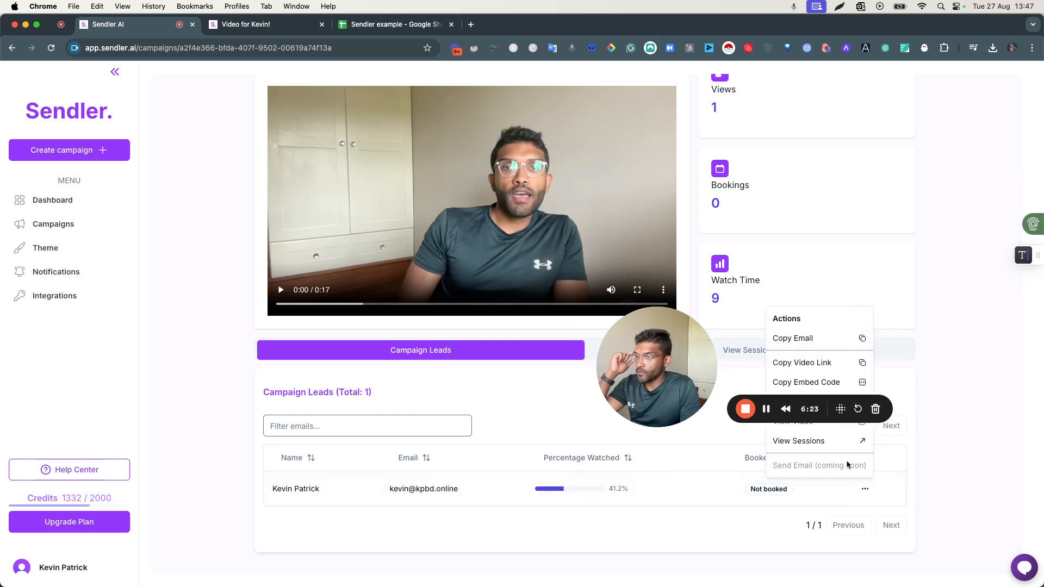
pyautogui.moveTo(677, 380); pyautogui.dragTo(656, 301)
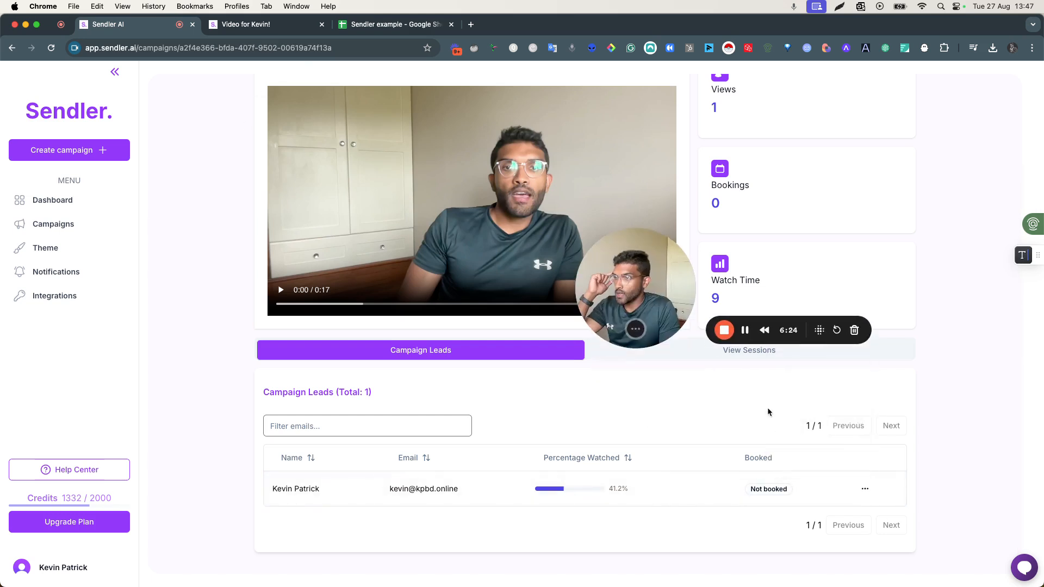
pyautogui.click(864, 488)
pyautogui.click(802, 427)
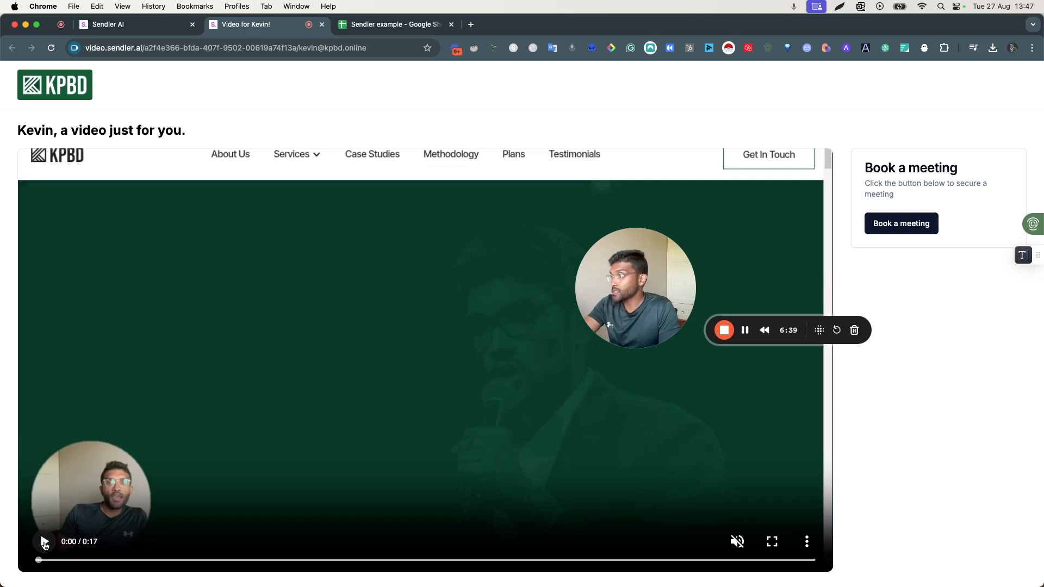
pyautogui.click(45, 542)
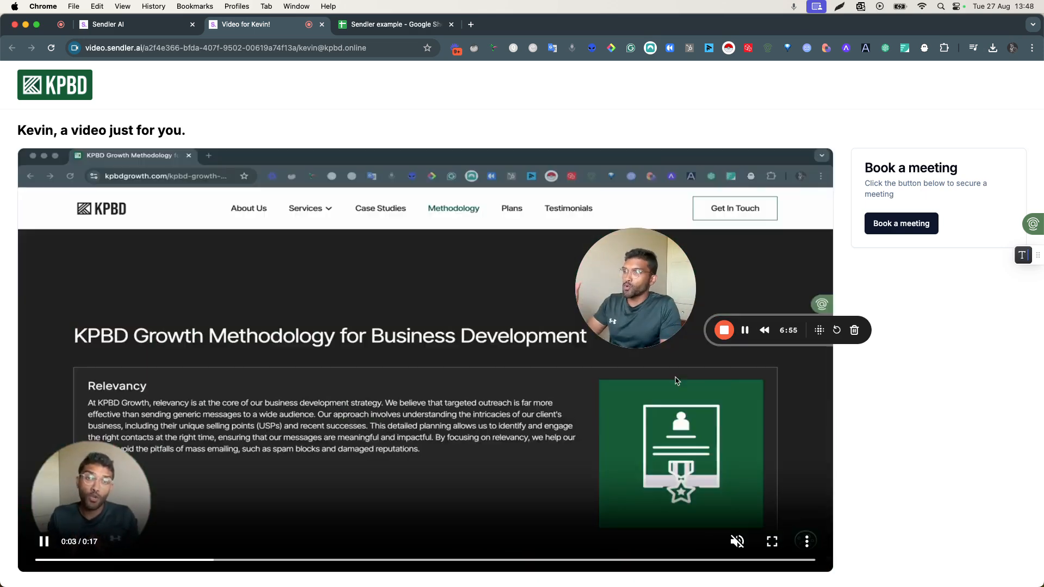
pyautogui.click(332, 455)
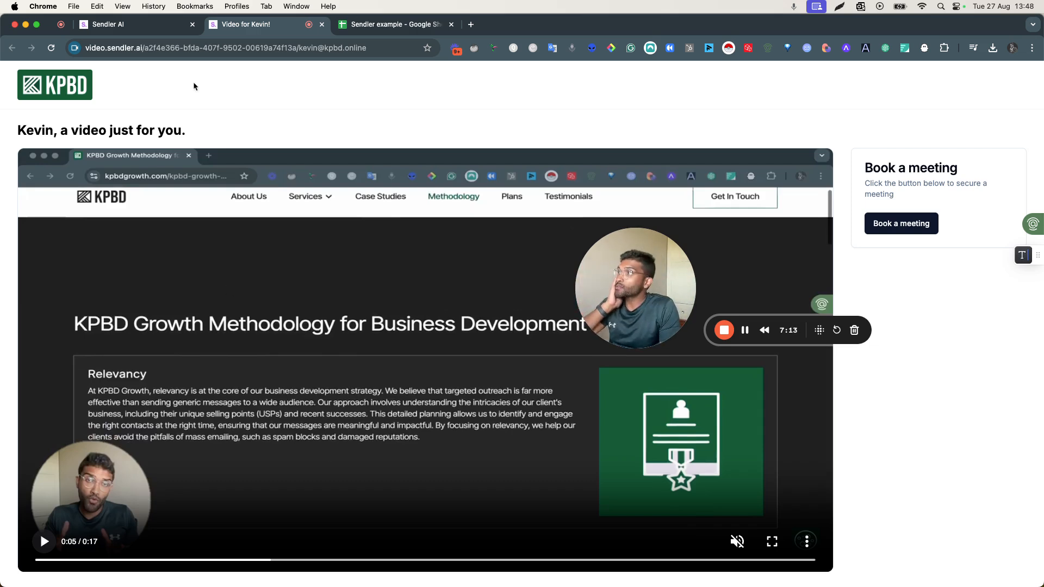
# Return to the Sendler campaign page and copy the campaign's email embed
pyautogui.click(166, 26)
pyautogui.click(927, 291)
pyautogui.scroll(3, 932, 291)
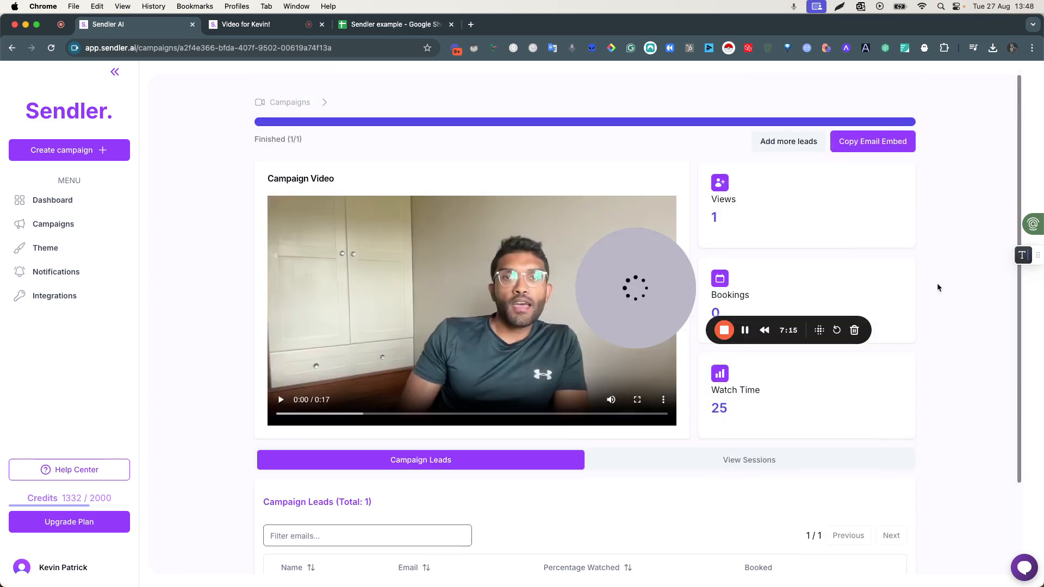
pyautogui.click(877, 146)
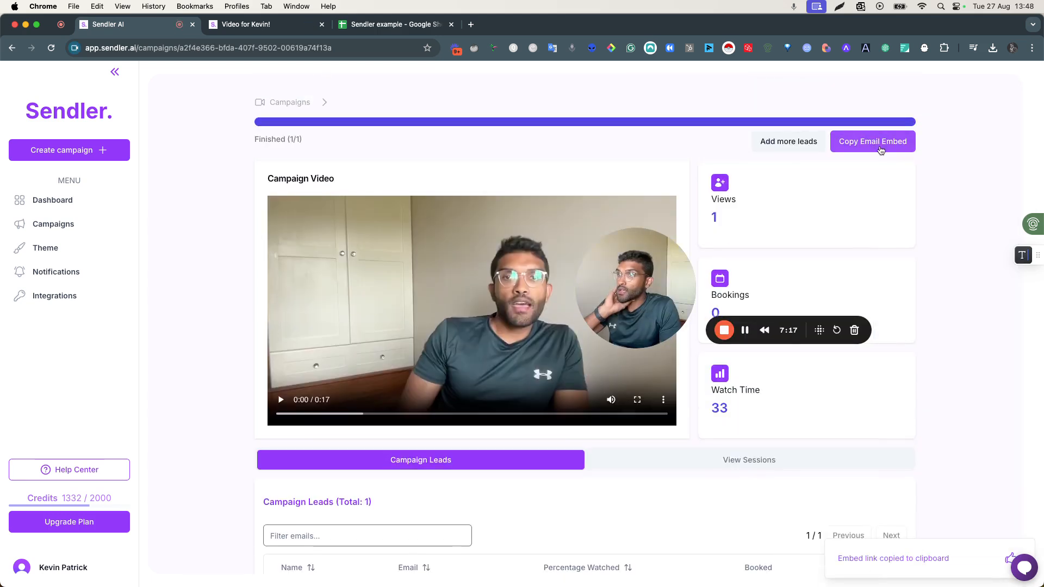